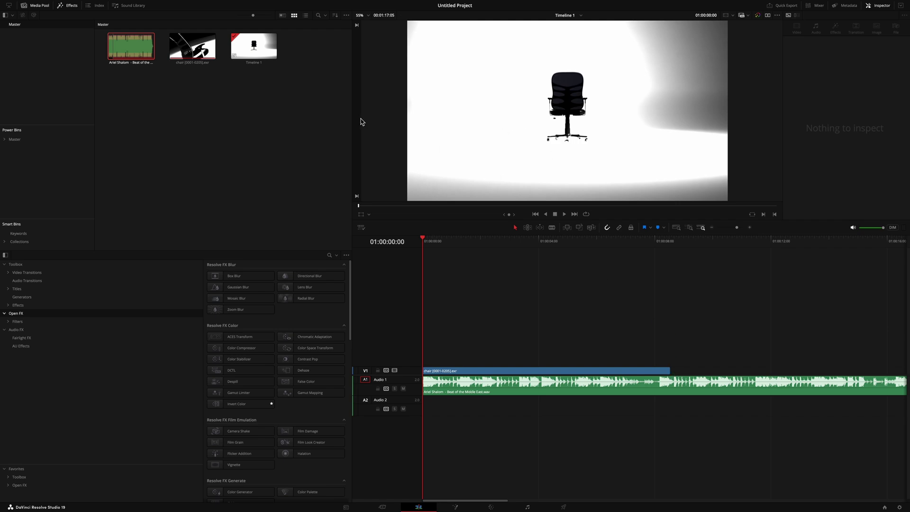
Step: Heighten the V1 track for chair thumbnails, preview the render briefly, and enlarge the viewer
drag(406, 368, 407, 346)
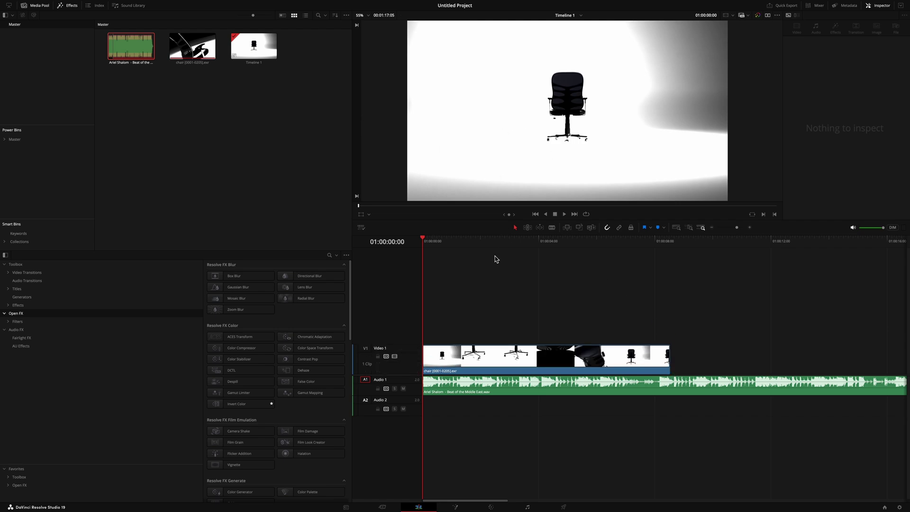
click(466, 365)
key(space)
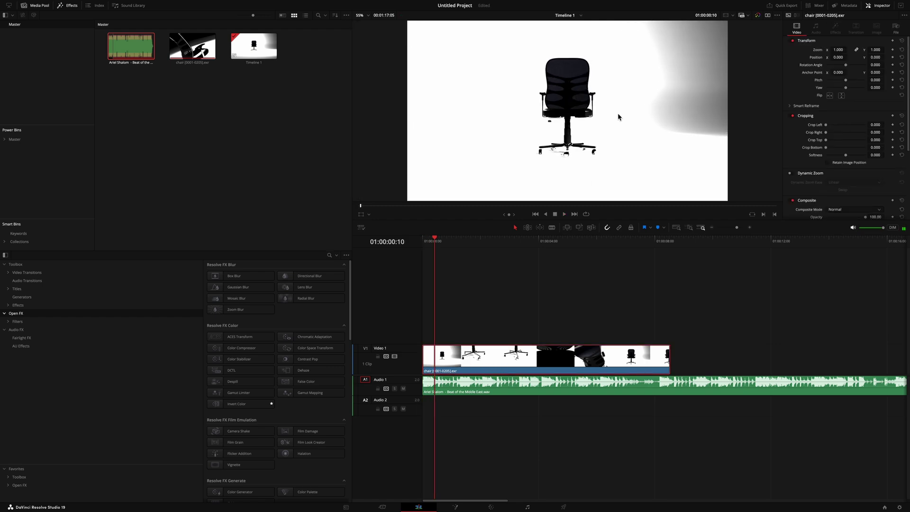
key(space)
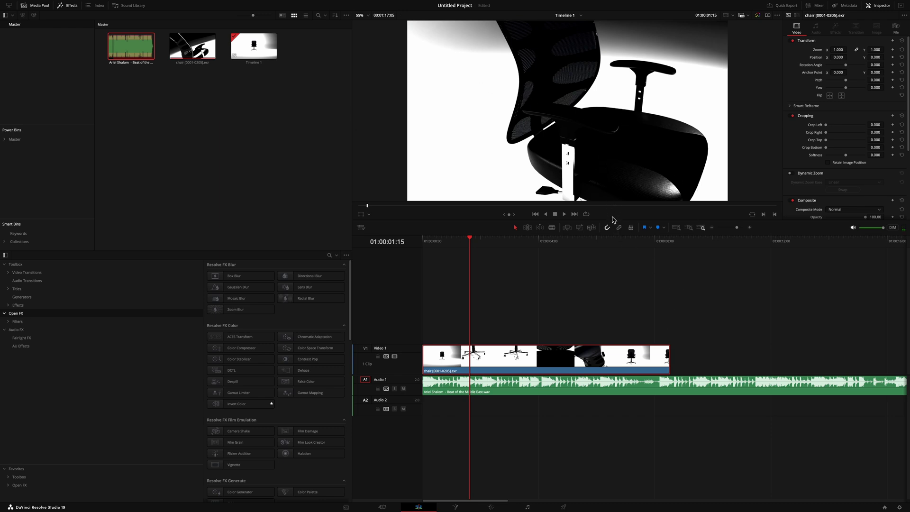
drag(615, 221, 611, 251)
right_click(256, 45)
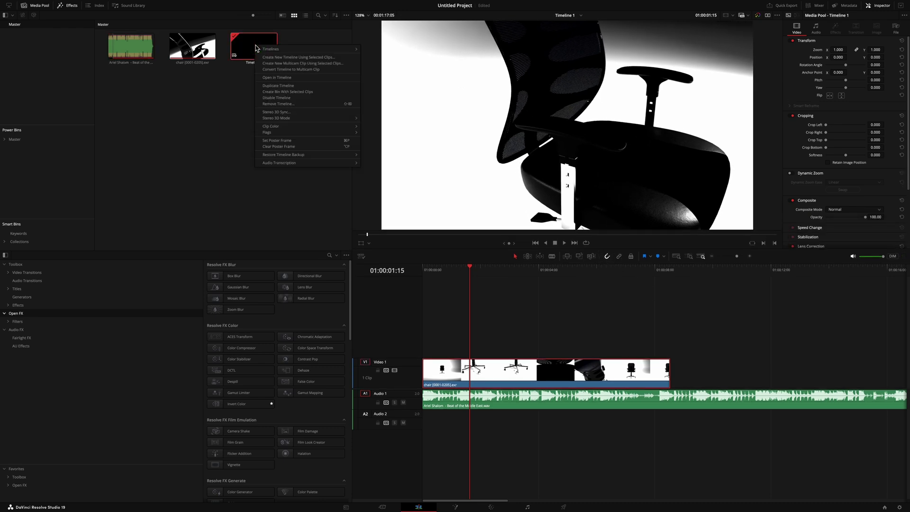
mouse_move(278, 51)
click(394, 50)
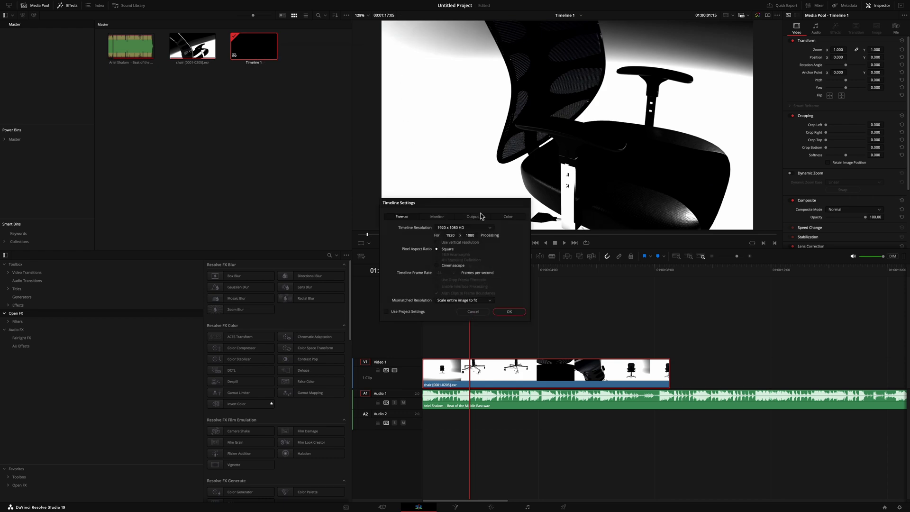
drag(484, 209, 594, 209)
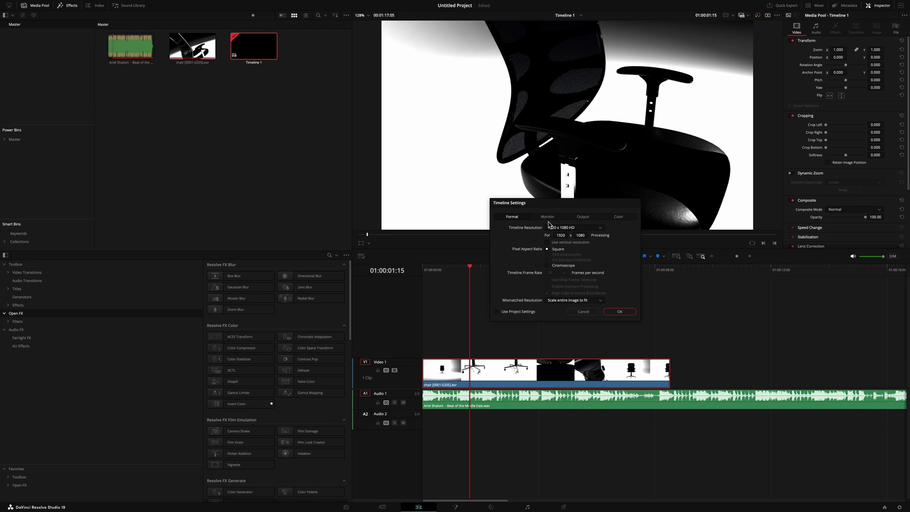
click(621, 219)
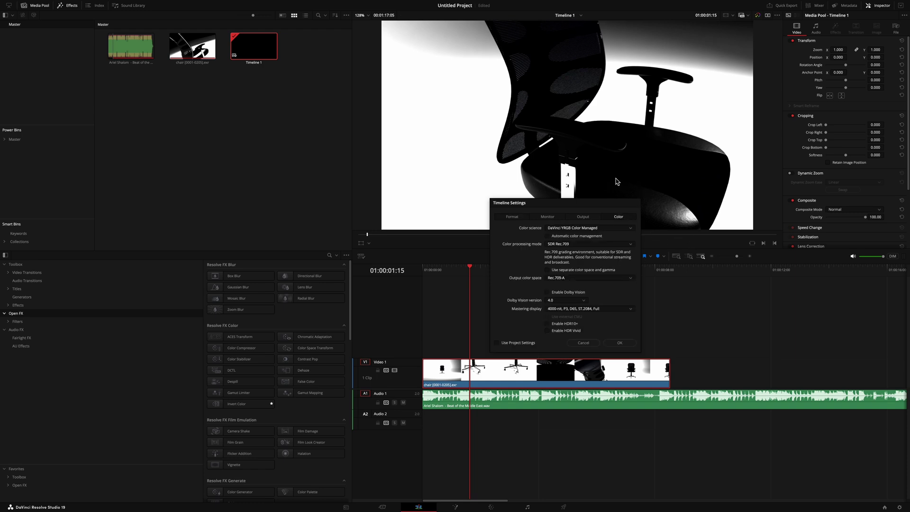
drag(585, 208, 214, 98)
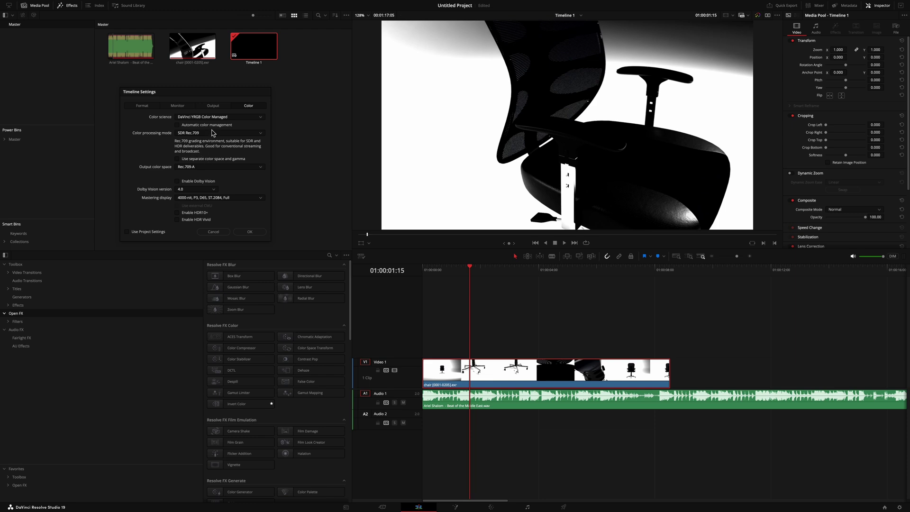
Step: Close the timeline settings and play the chair render from the start
click(250, 232)
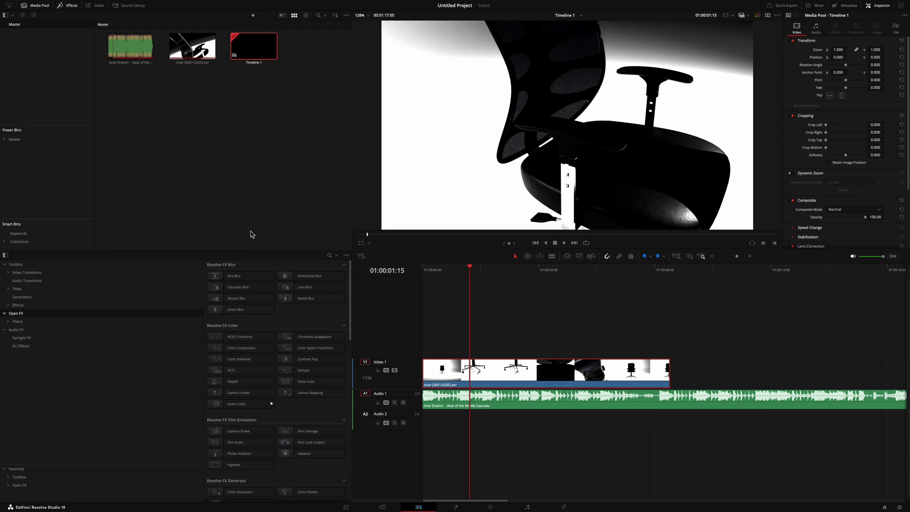
drag(481, 270, 488, 271)
key(Home)
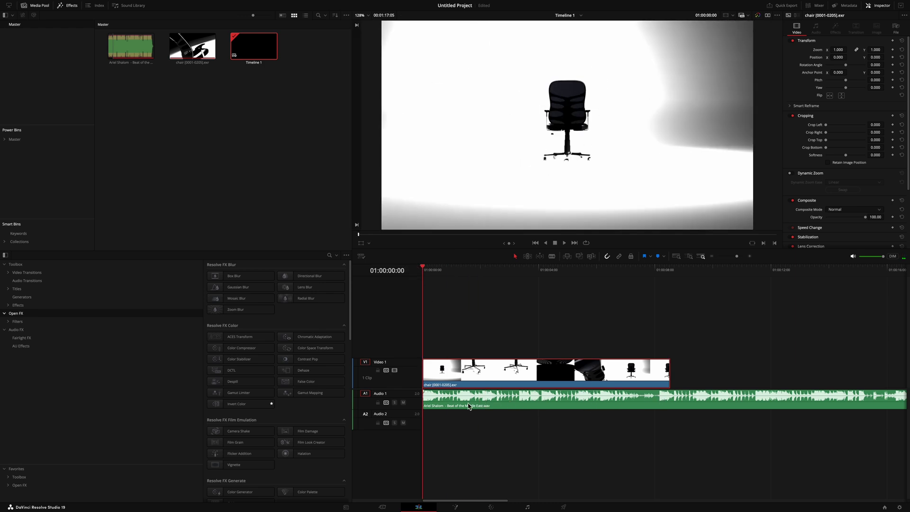
key(space)
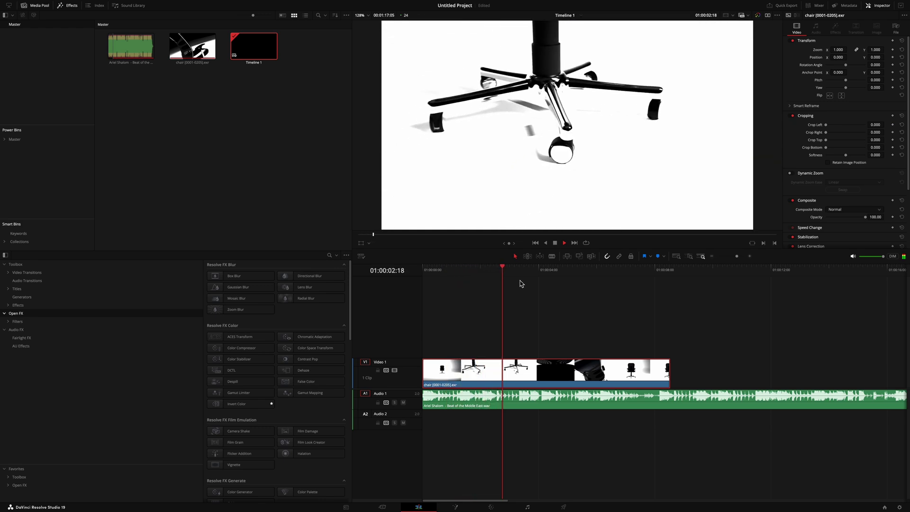
key(space)
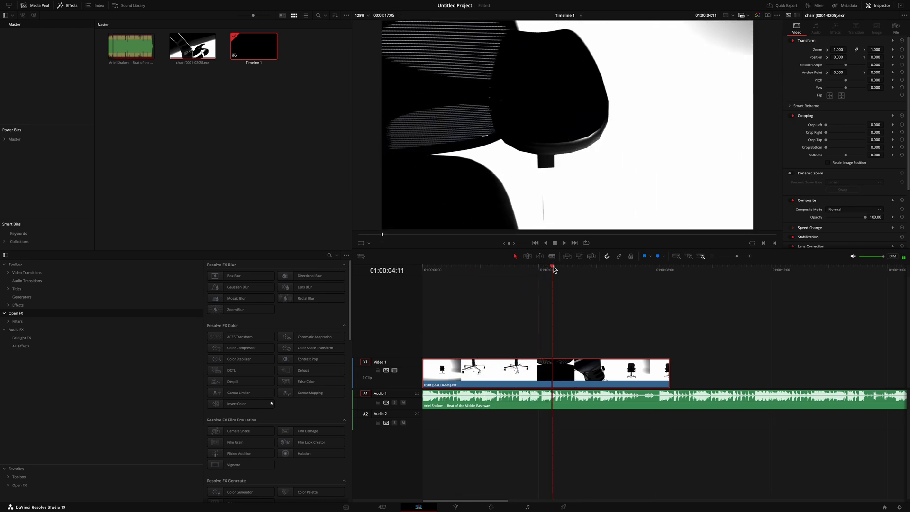
Step: Return the playhead to the first frame and switch to the Color page
click(539, 270)
drag(539, 271, 407, 285)
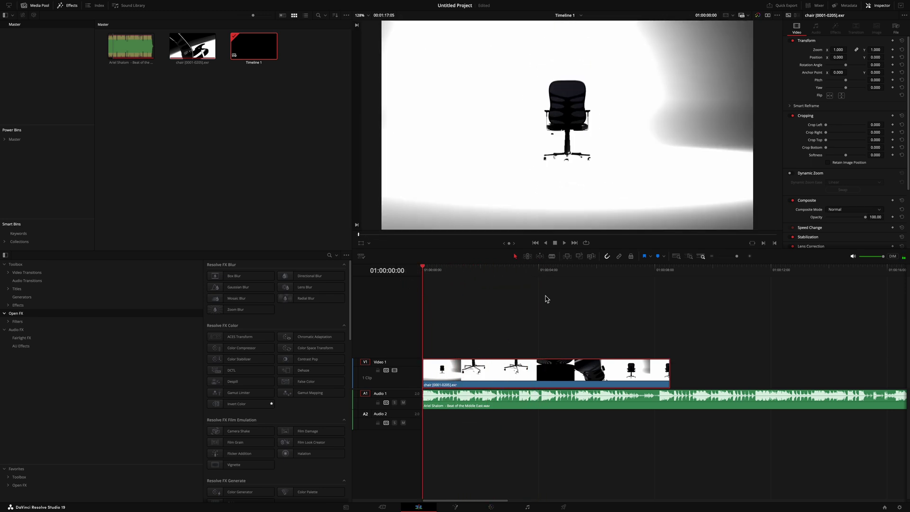
click(490, 508)
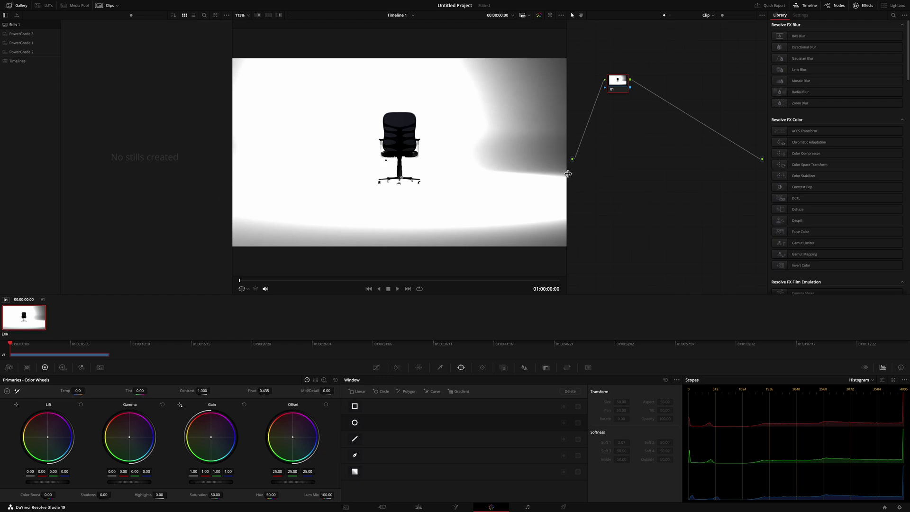
Step: Widen the node editor, add serial node 02 with Alt+S, and space nodes 01 and 02 apart
drag(565, 171, 494, 168)
drag(567, 83, 739, 97)
key(alt+s)
click(577, 87)
drag(577, 88, 520, 92)
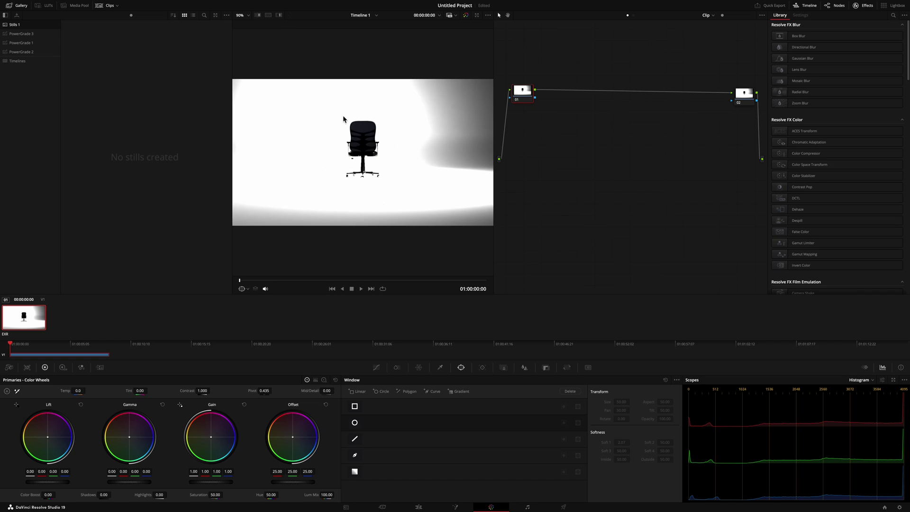
click(527, 93)
drag(527, 93, 528, 94)
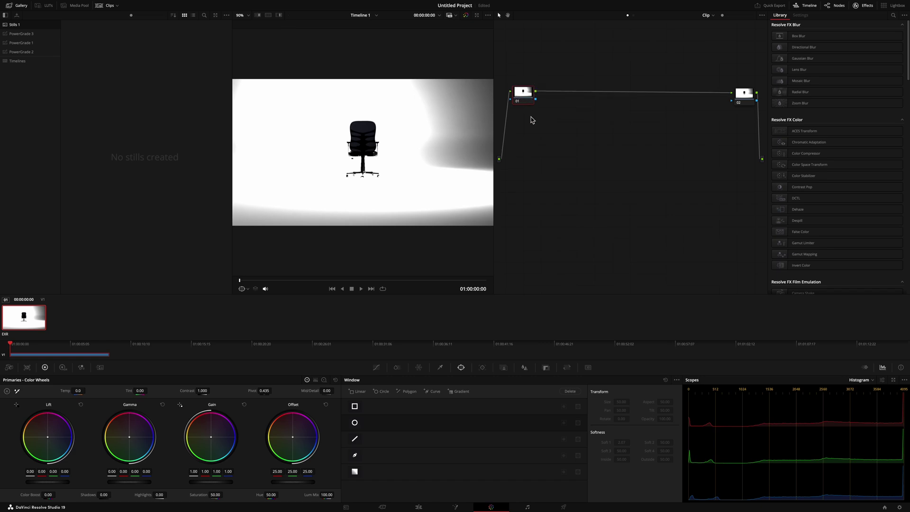
Step: Browse the LUT submenu from node 01's context menu without applying anything
right_click(525, 92)
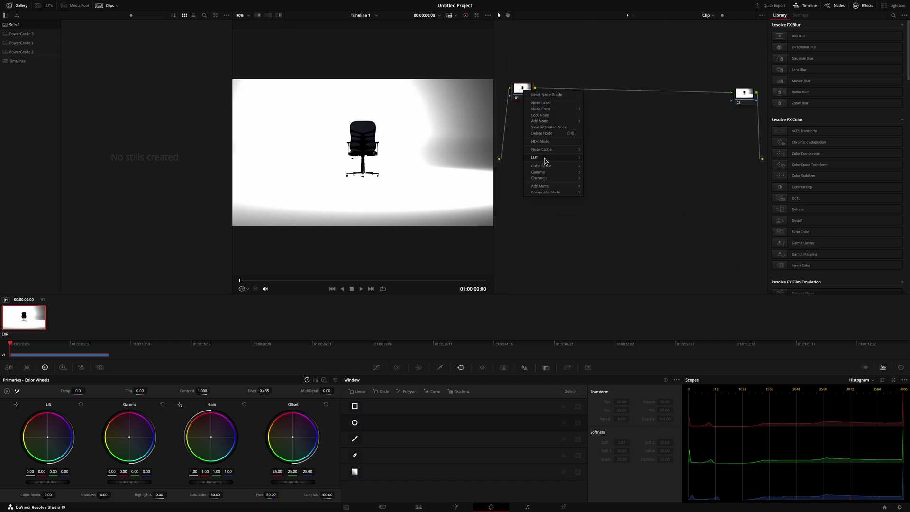
mouse_move(544, 159)
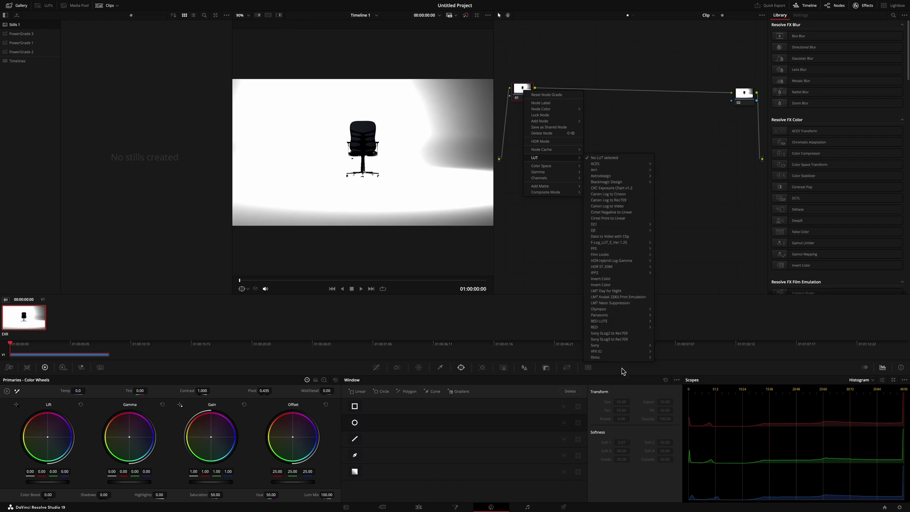
mouse_move(619, 361)
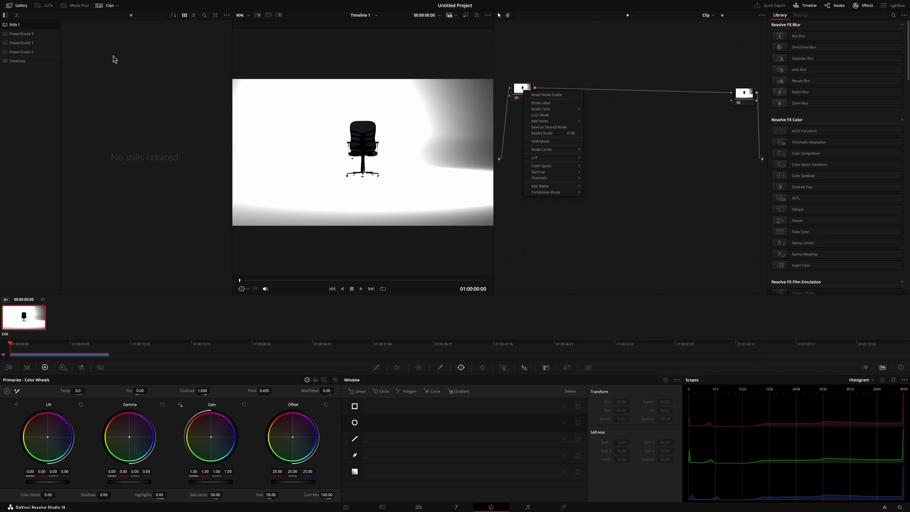
Step: View the Film Looks list in the LUT browser, inspect a Rec709 Fujifilm LUT, then close the browser
click(46, 6)
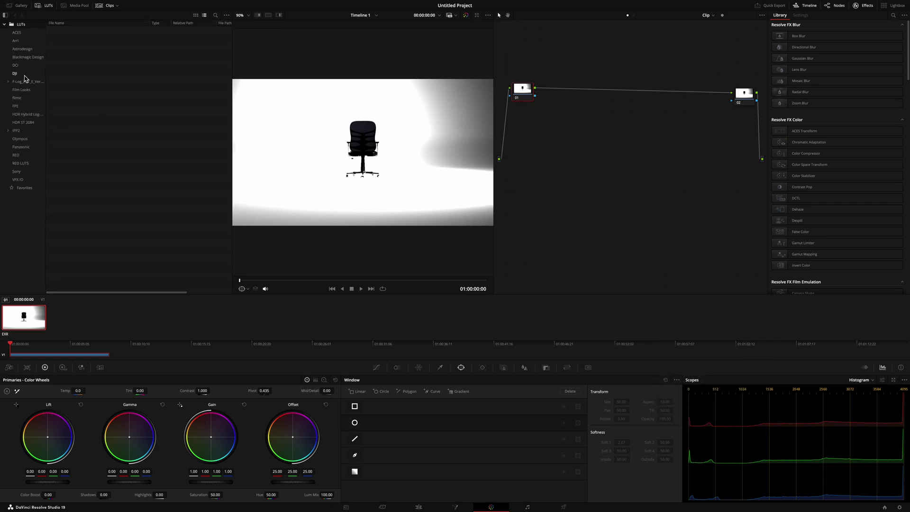
click(32, 91)
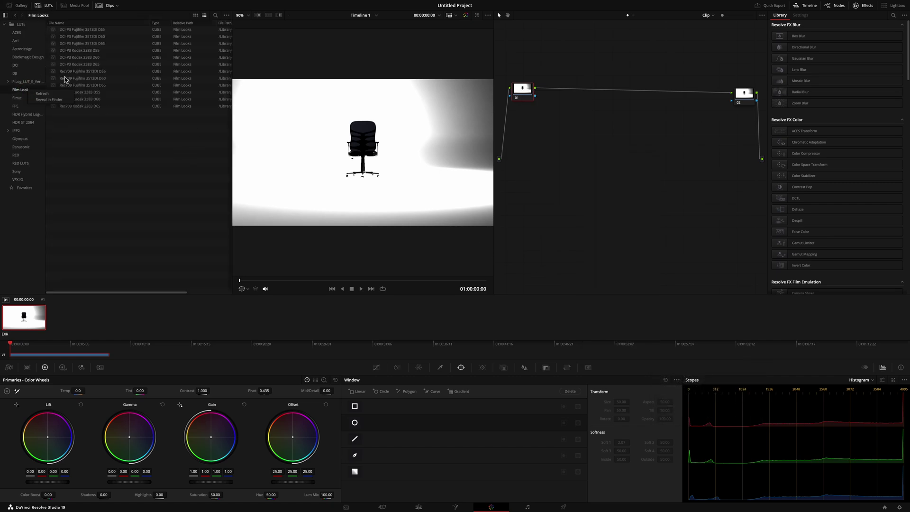
right_click(75, 72)
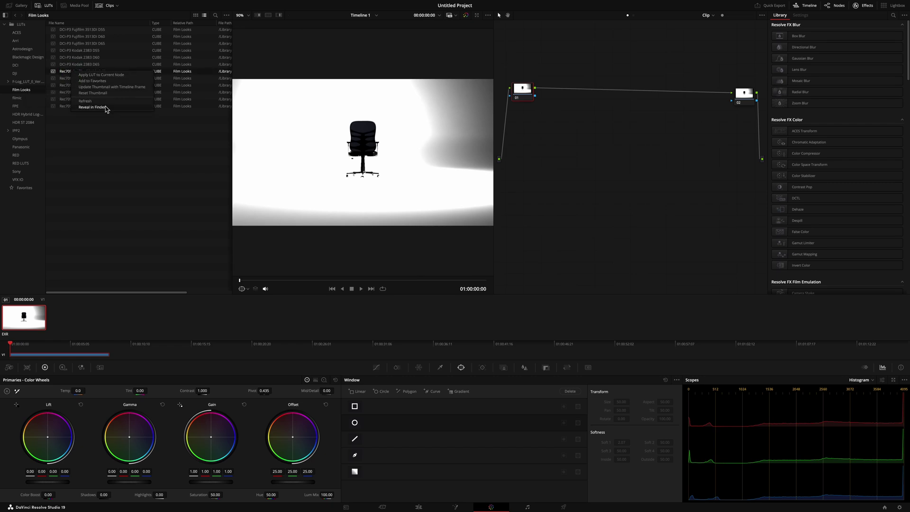
click(113, 145)
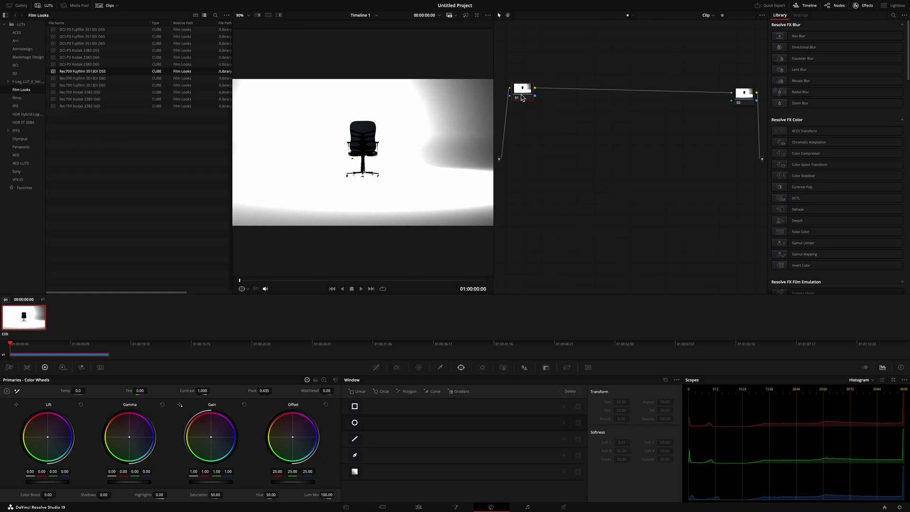
drag(522, 98, 520, 97)
click(100, 162)
click(46, 8)
Step: Apply the Filmic scene linear to base encoding LUT to node 01
right_click(522, 89)
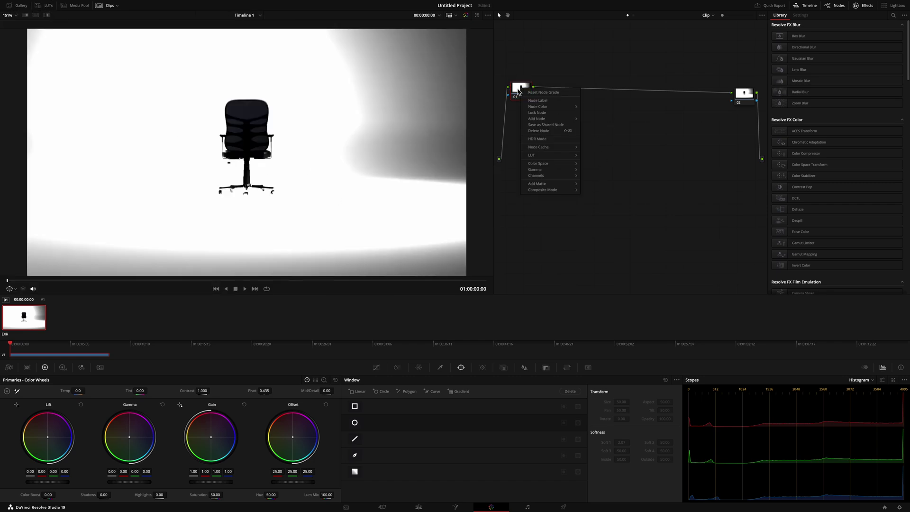
click(518, 90)
right_click(519, 92)
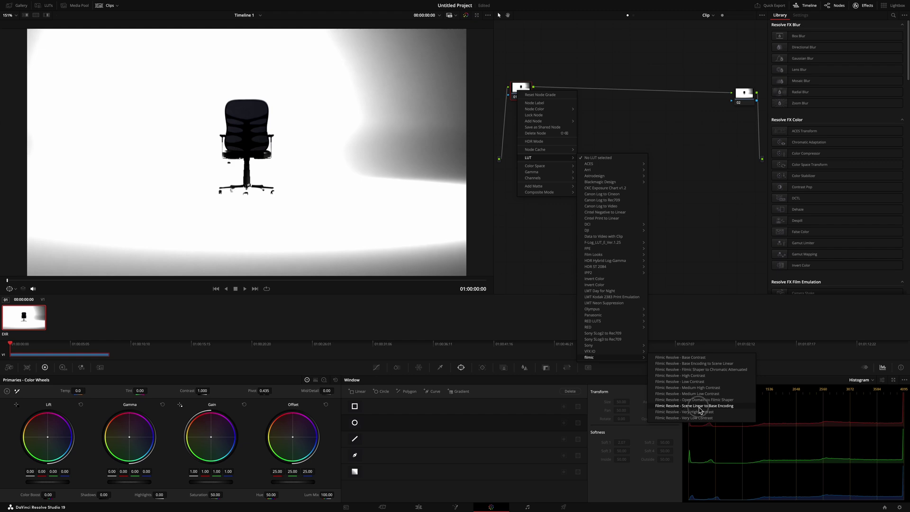
click(699, 406)
drag(522, 88, 550, 86)
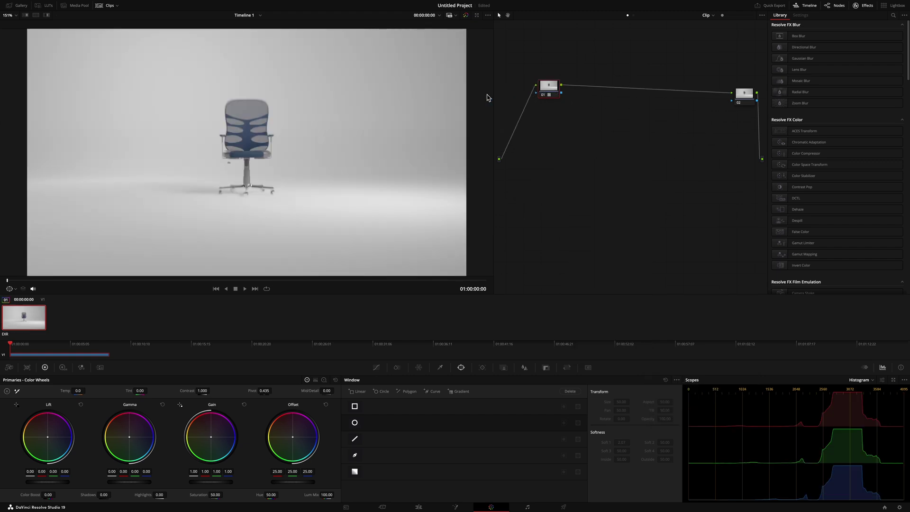
Step: Reopen the LUT browser and play the clip, stopping at 01:00:05:08
click(39, 6)
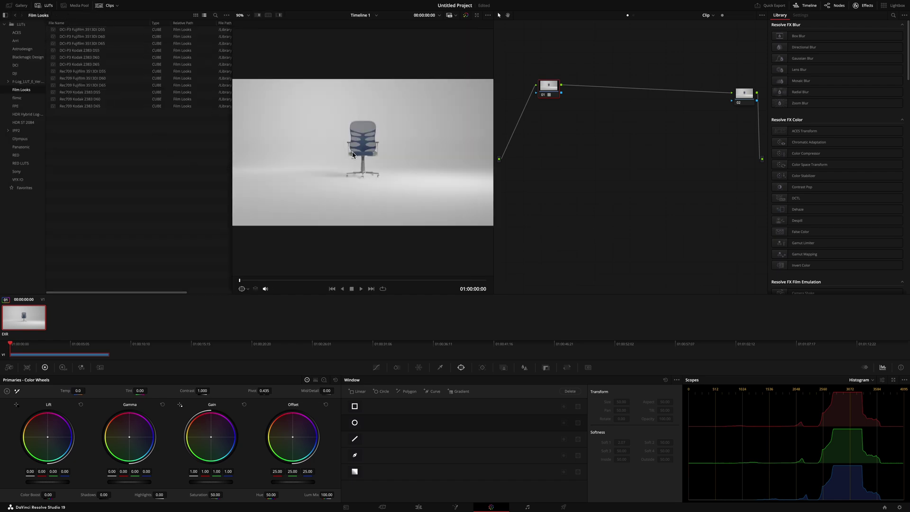
mouse_move(550, 91)
mouse_down()
mouse_move(533, 85)
mouse_move(542, 79)
mouse_move(540, 95)
mouse_up()
key(space)
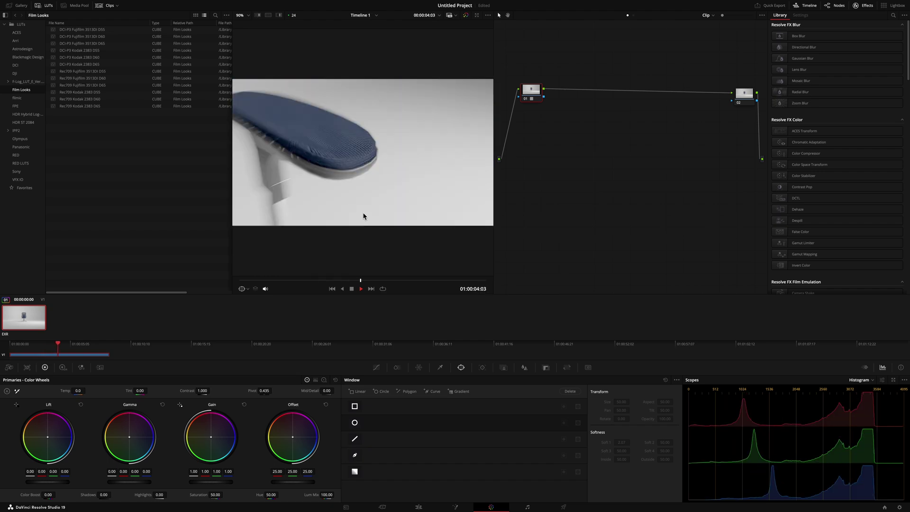
key(space)
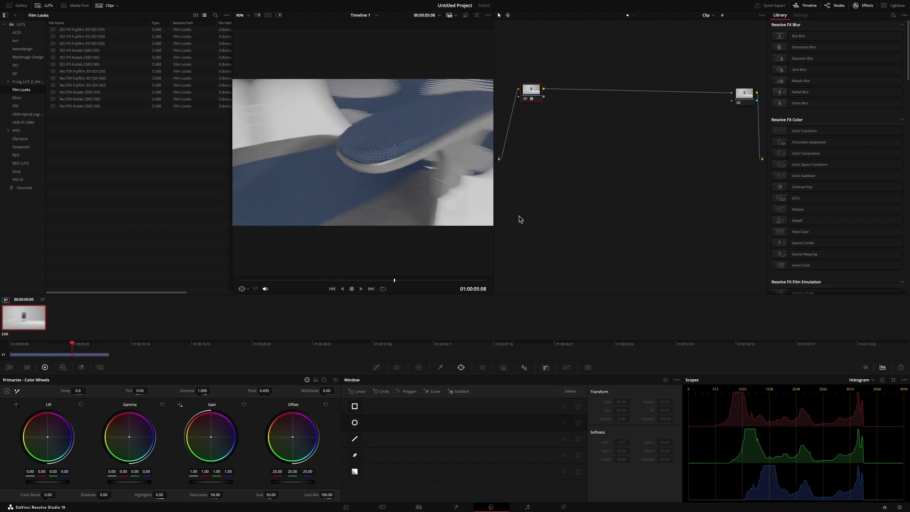
Step: Return to the clip start and apply the Filmic Resolve - Medium Low Contrast LUT to node 02
drag(356, 282, 212, 293)
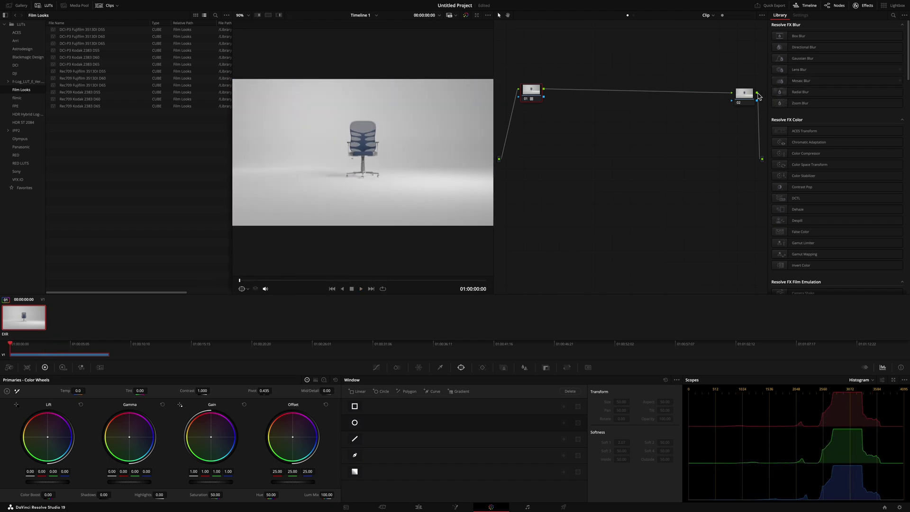
drag(746, 94, 745, 91)
right_click(742, 93)
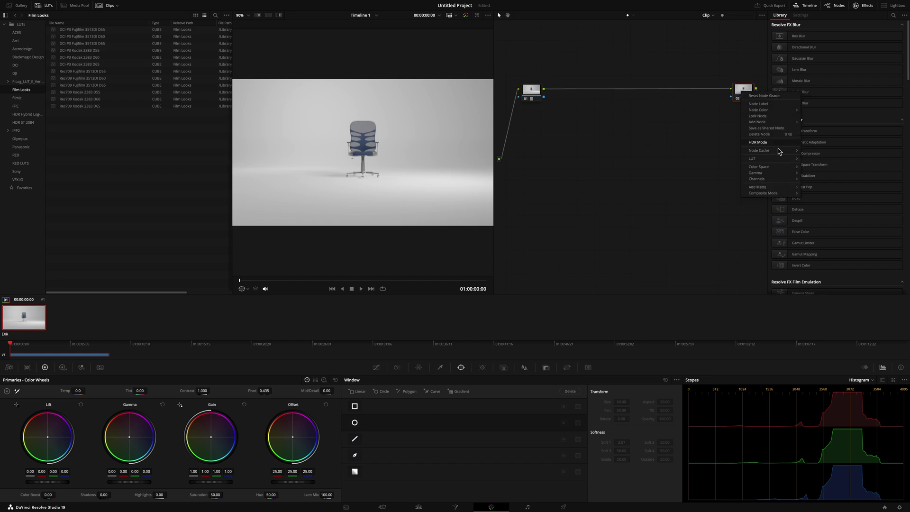
mouse_move(780, 160)
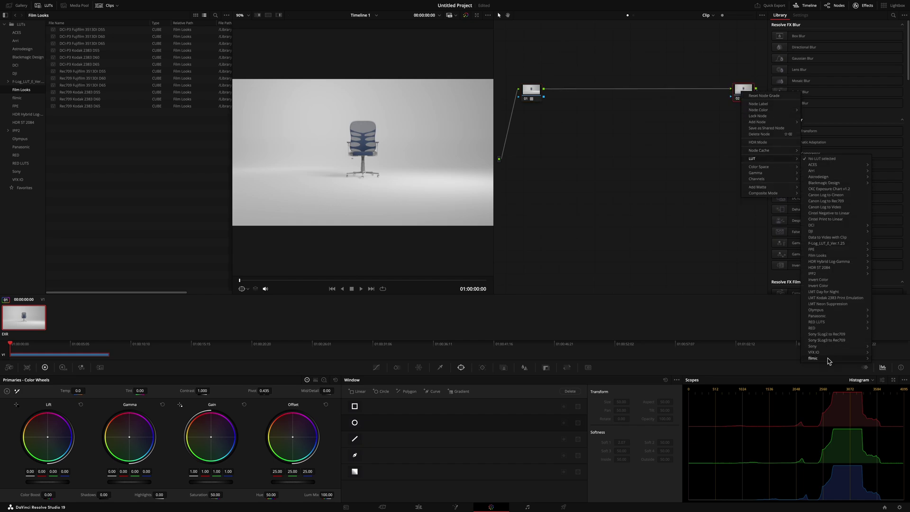
mouse_move(829, 361)
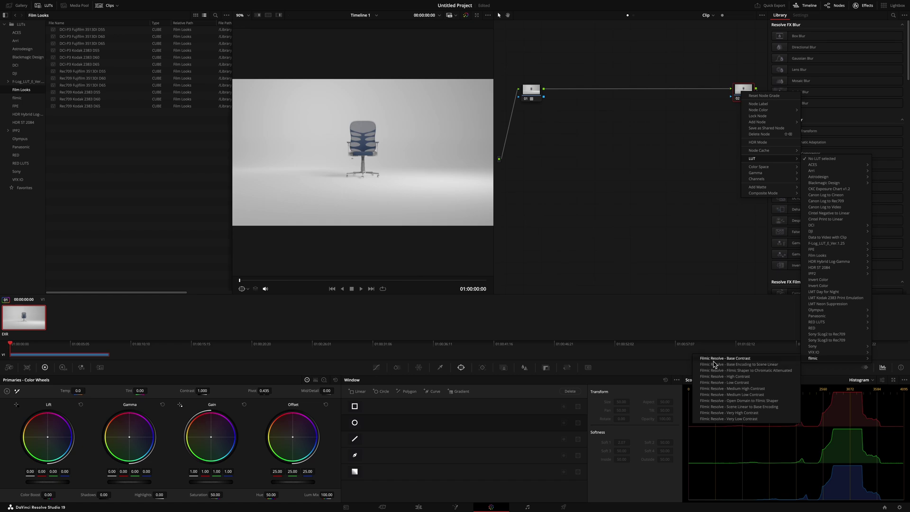
click(745, 396)
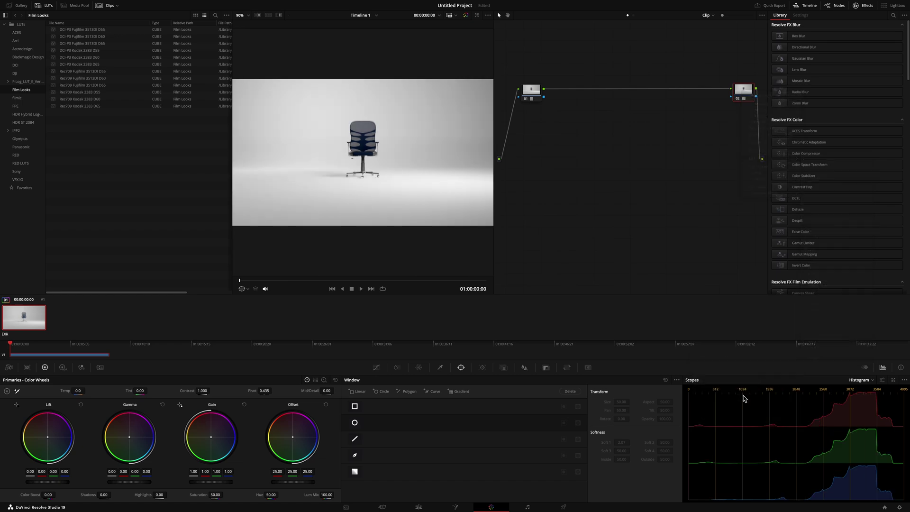
Step: Play and scrub the graded clip toward a chair close-up, nudging both nodes
key(space)
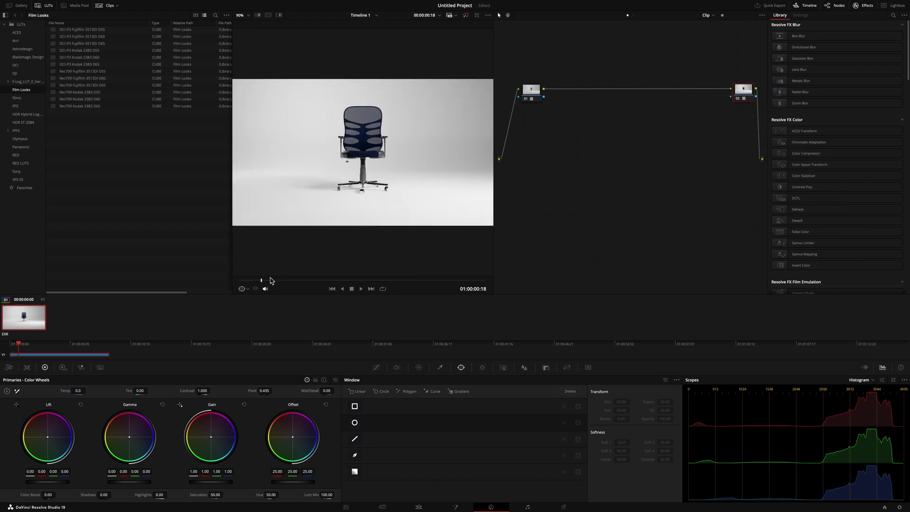
drag(261, 281, 289, 281)
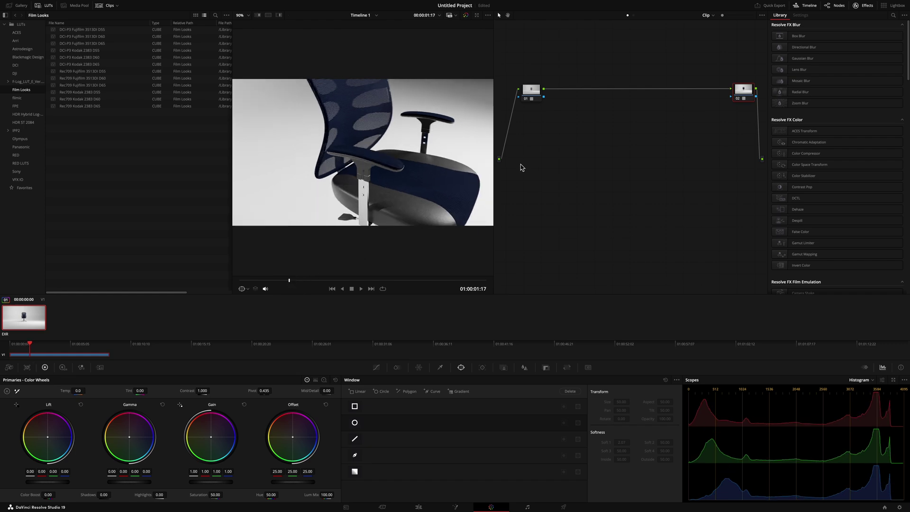
drag(533, 93, 521, 93)
drag(754, 96, 754, 99)
mouse_move(516, 95)
mouse_down()
mouse_move(527, 92)
mouse_move(530, 72)
mouse_move(518, 94)
mouse_move(520, 79)
mouse_up()
Step: Line nodes 01 and 02 up level and scrub to the seat close-up at 01:00:04:09
click(290, 282)
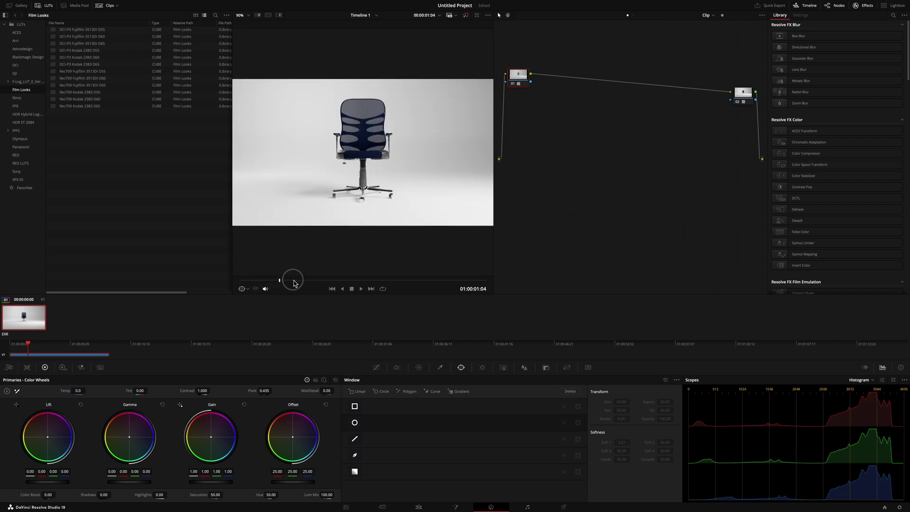
drag(515, 81, 528, 83)
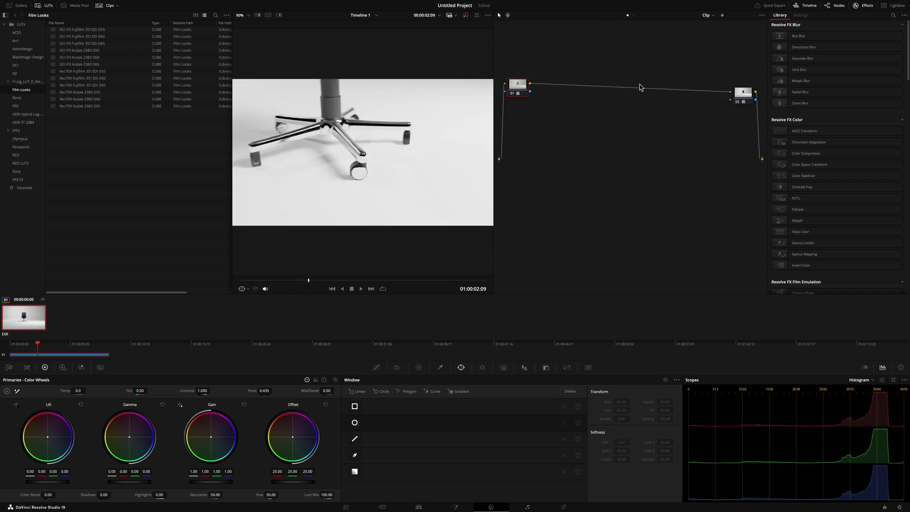
drag(524, 87, 528, 90)
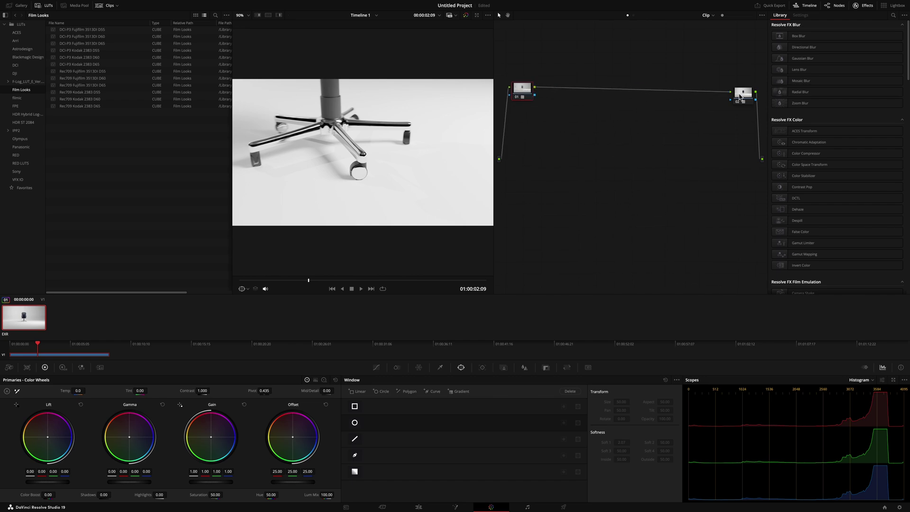
drag(740, 97, 736, 91)
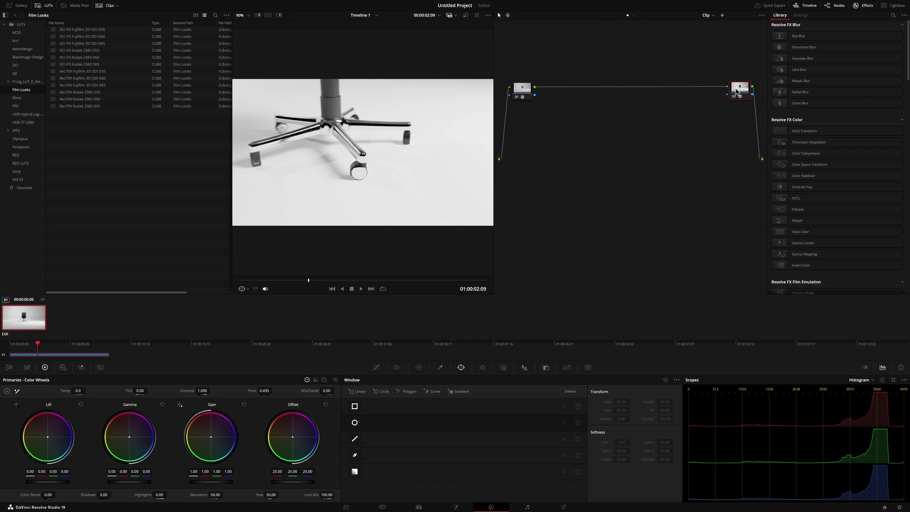
drag(521, 91, 521, 86)
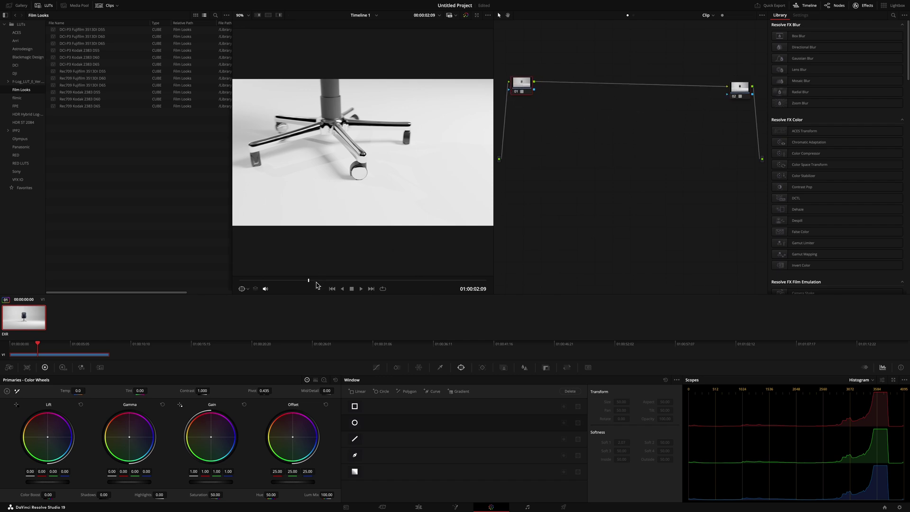
drag(317, 283, 368, 281)
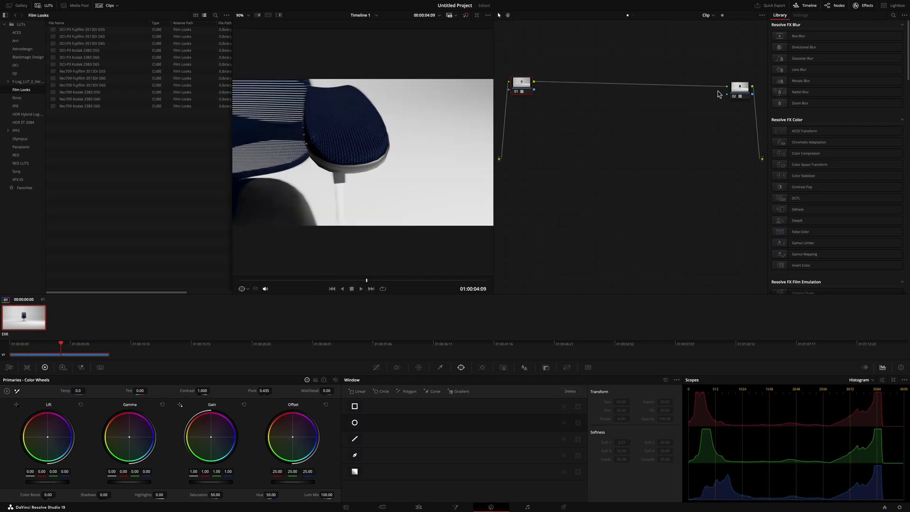
Step: Try the Filmic Resolve Very High Contrast LUT on node 02
right_click(750, 87)
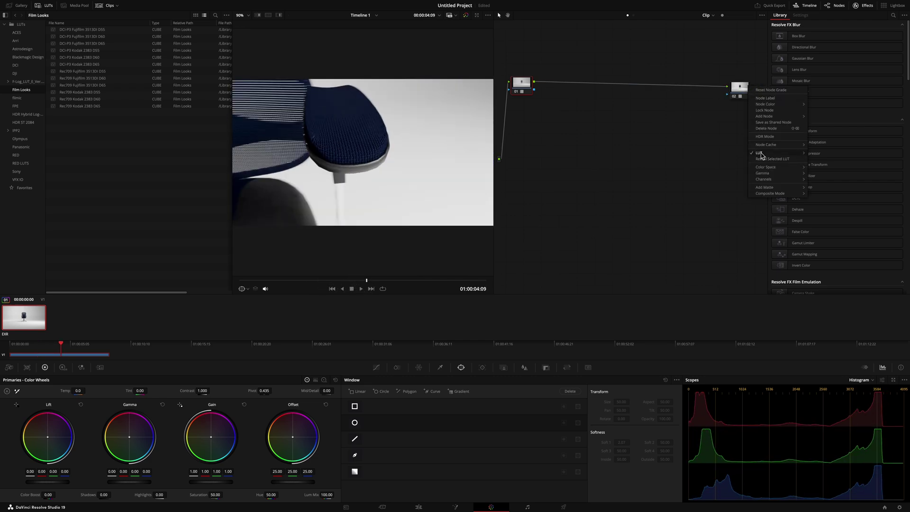
mouse_move(805, 157)
mouse_move(839, 355)
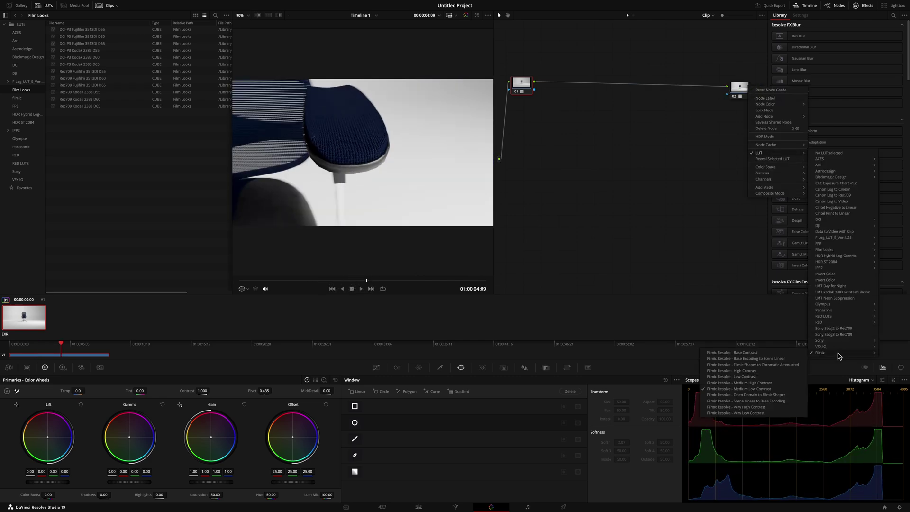
click(769, 415)
Step: Reopen node 02's LUT menu to the Filmic list
right_click(742, 90)
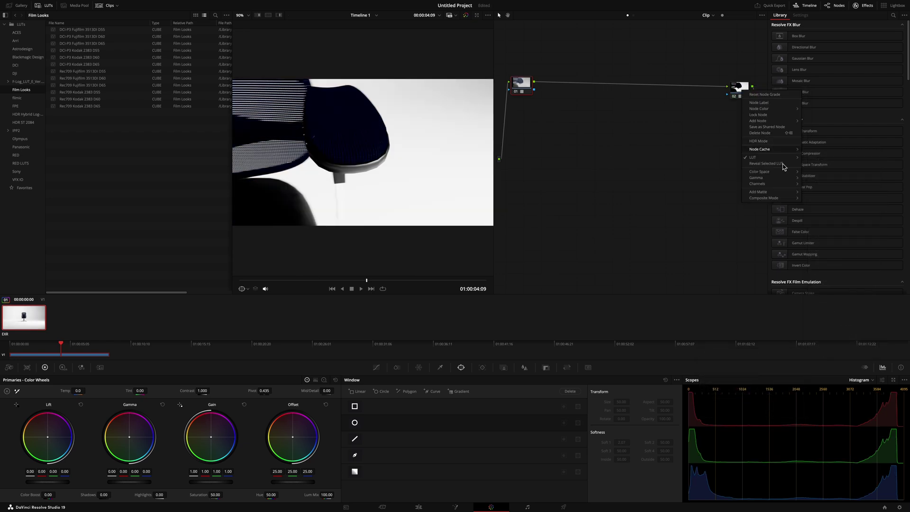
mouse_move(774, 159)
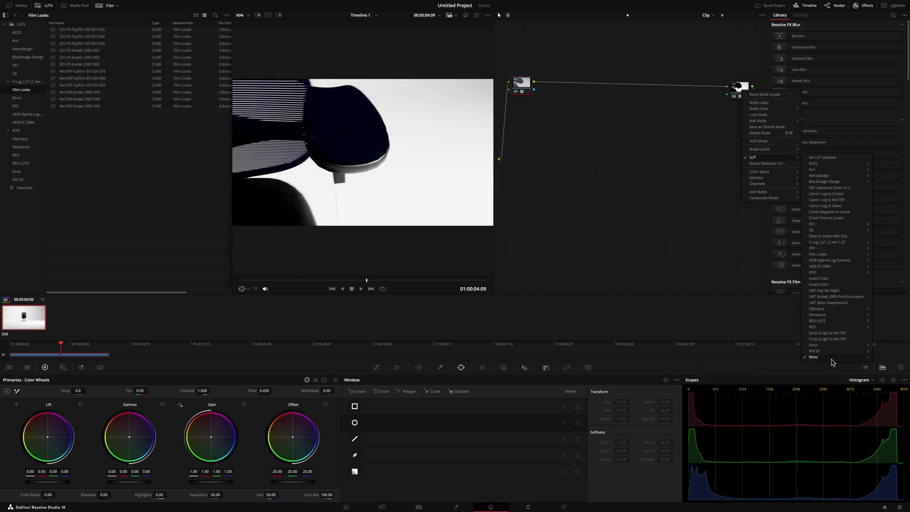
mouse_move(831, 359)
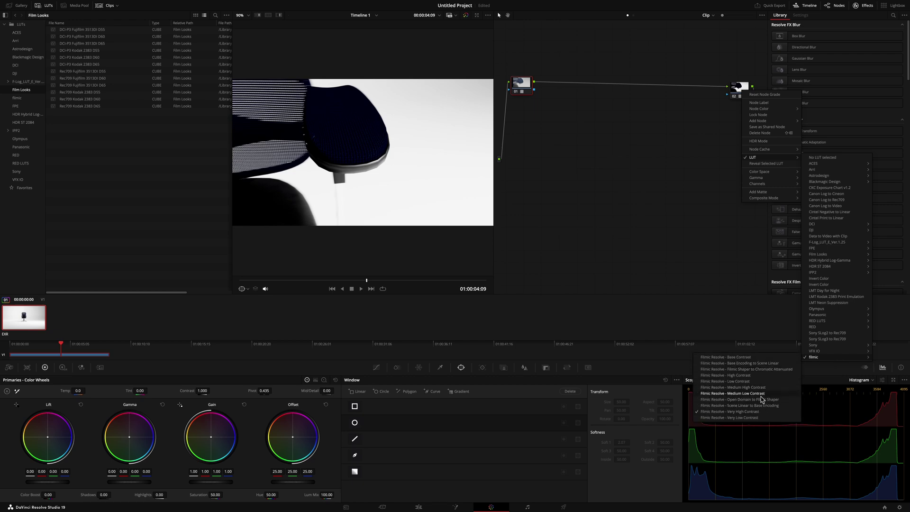
Step: Switch node 02 back to Medium Low Contrast and insert a serial correction node after node 01
click(747, 394)
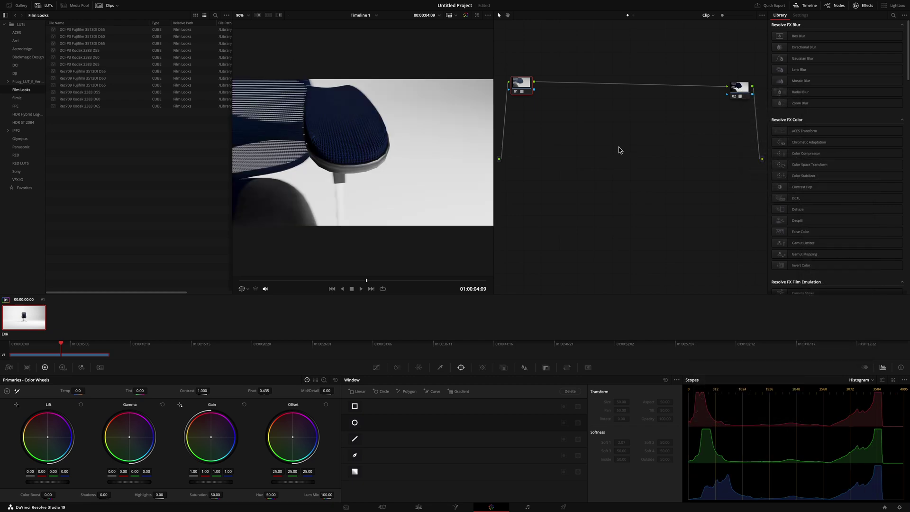
drag(525, 88, 648, 116)
key(alt+s)
drag(541, 94, 539, 88)
drag(634, 118, 634, 122)
Step: Set the new node's contrast to 1.182, gamma to 0.03 and shadows to 16, then restart from the beginning
drag(200, 391, 224, 392)
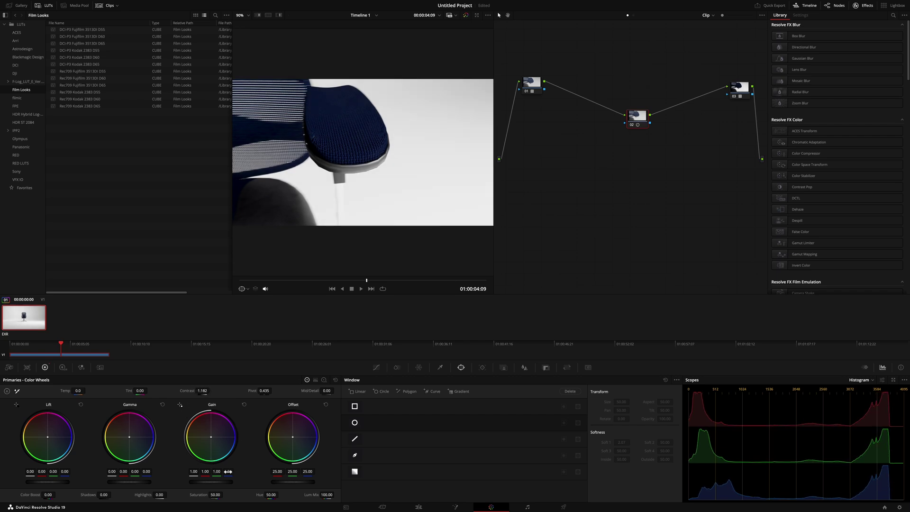
drag(130, 482, 159, 481)
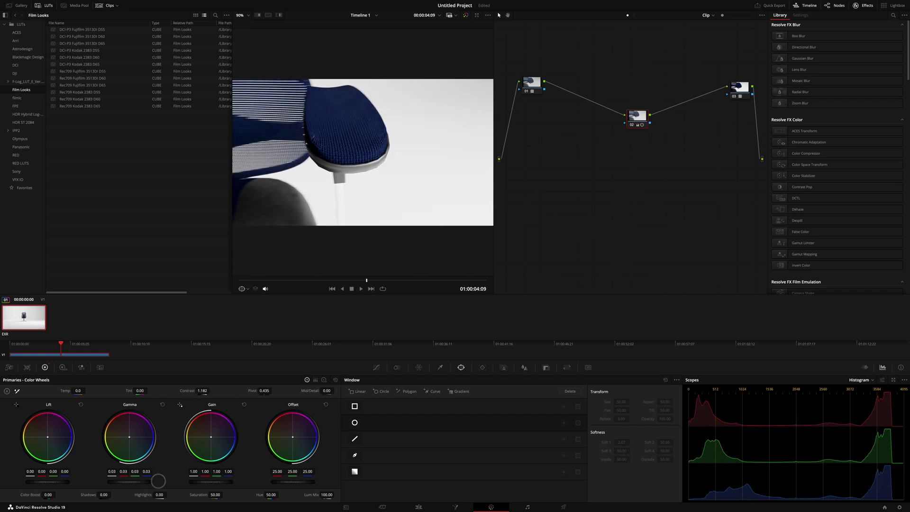
drag(103, 495, 104, 499)
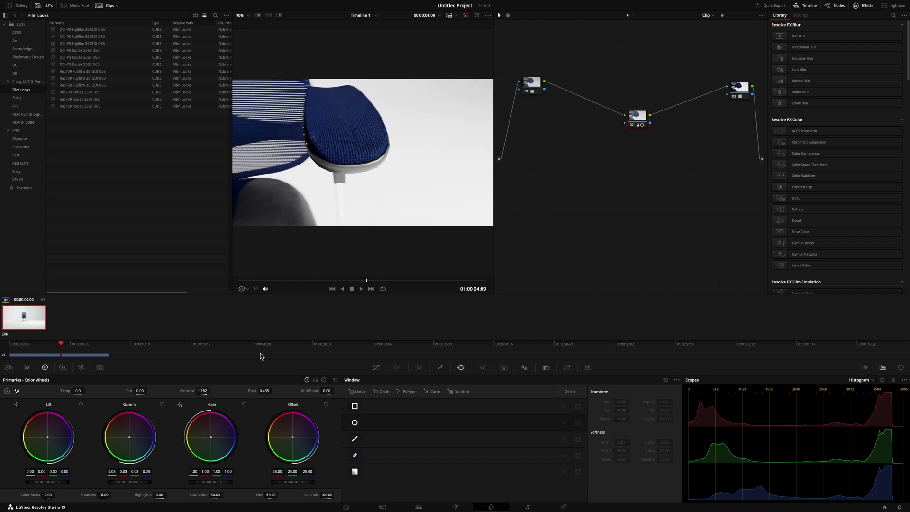
key(Home)
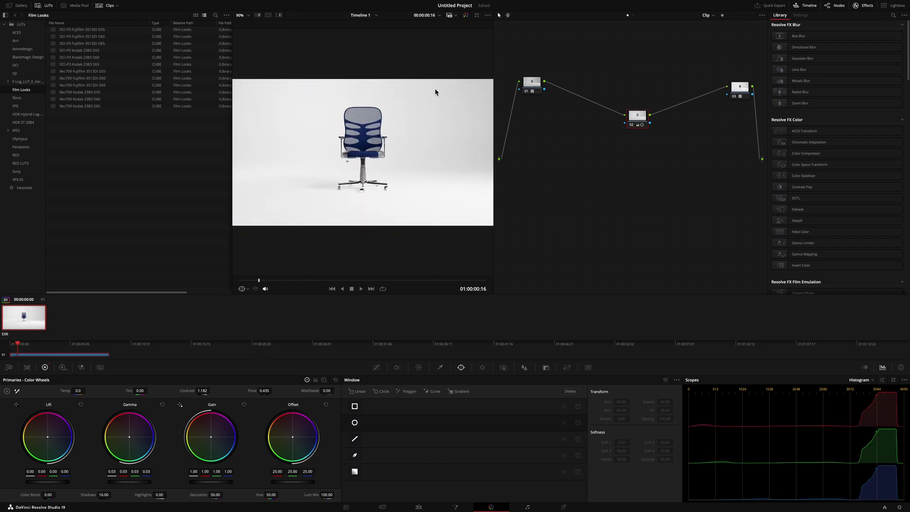
Step: Toggle the grade bypass to compare with the original, then arrange nodes 02 and 03 into a tidy chain
click(466, 15)
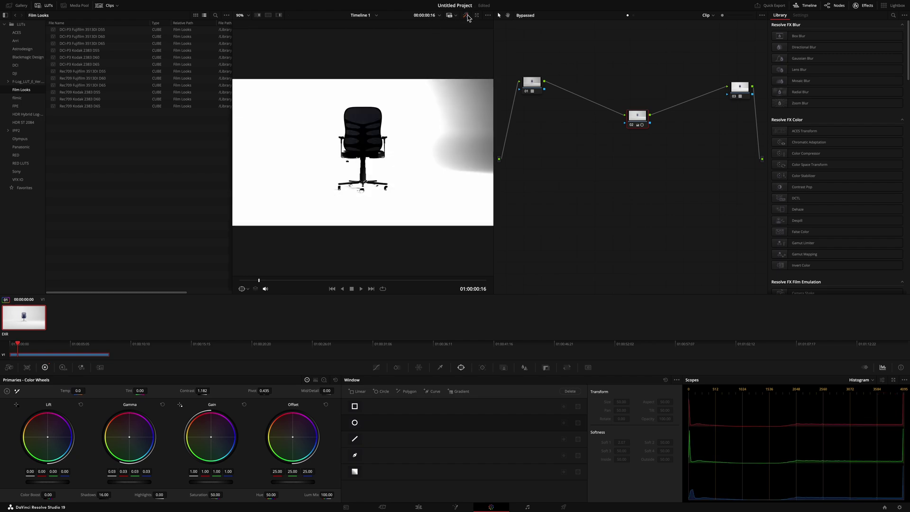
click(467, 17)
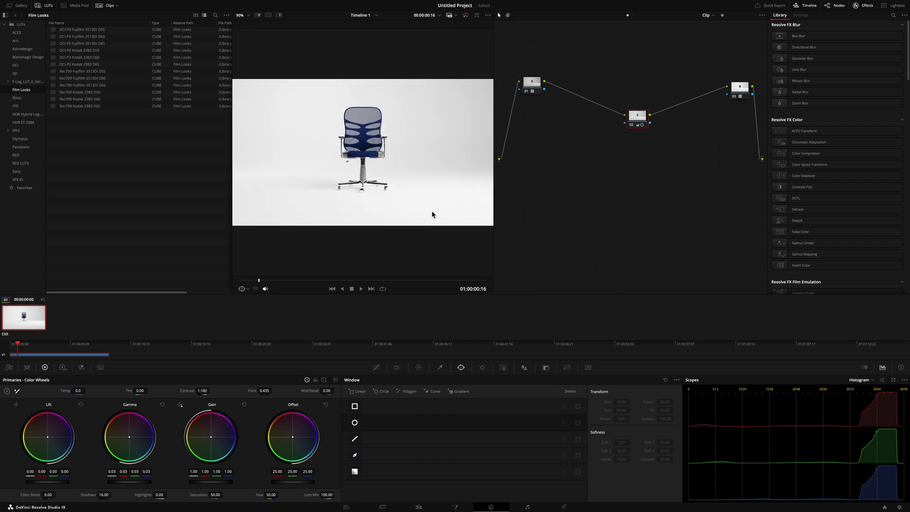
drag(647, 119, 592, 108)
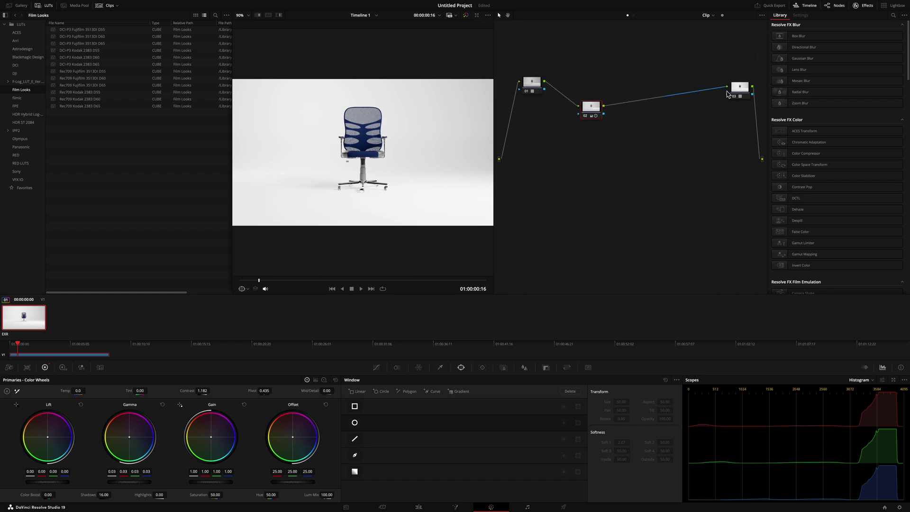
drag(728, 93, 720, 79)
drag(589, 112, 612, 117)
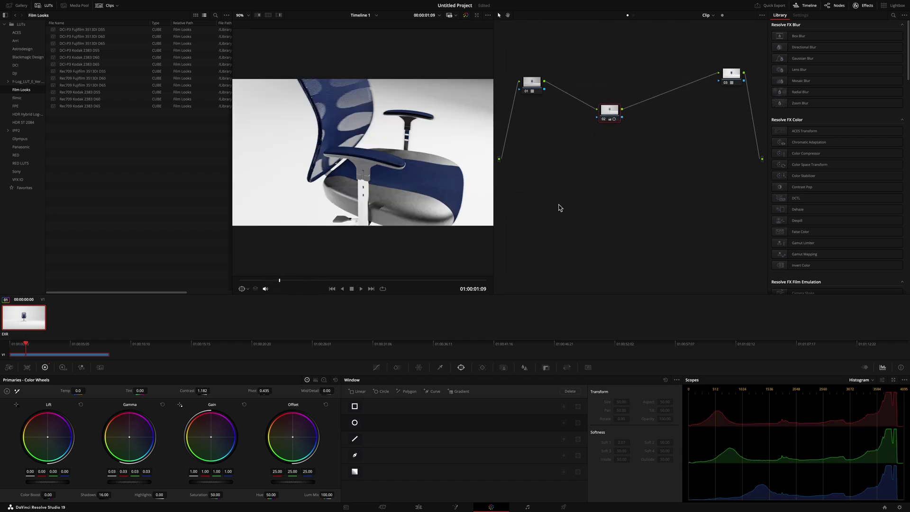
Step: Add a new node 03 and apply Film Look Creator to it from the effects library
key(alt+s)
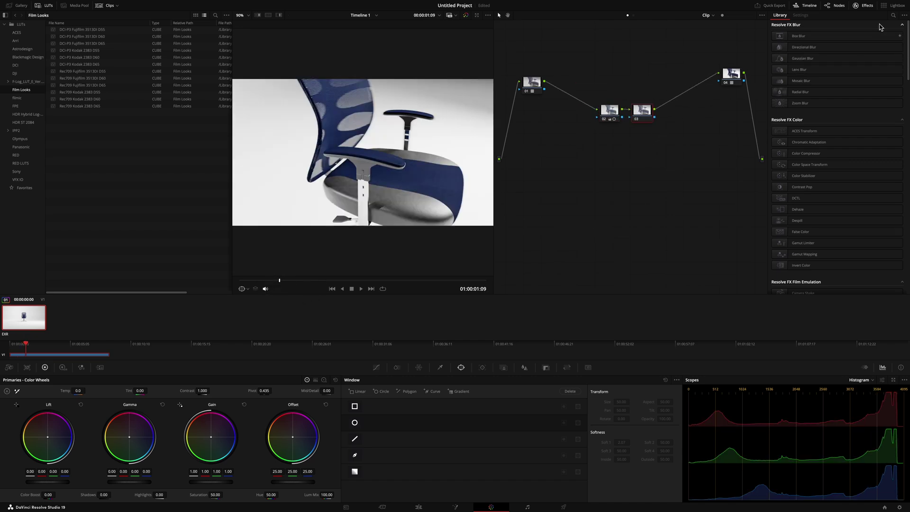
click(894, 16)
text(film)
drag(808, 74, 645, 112)
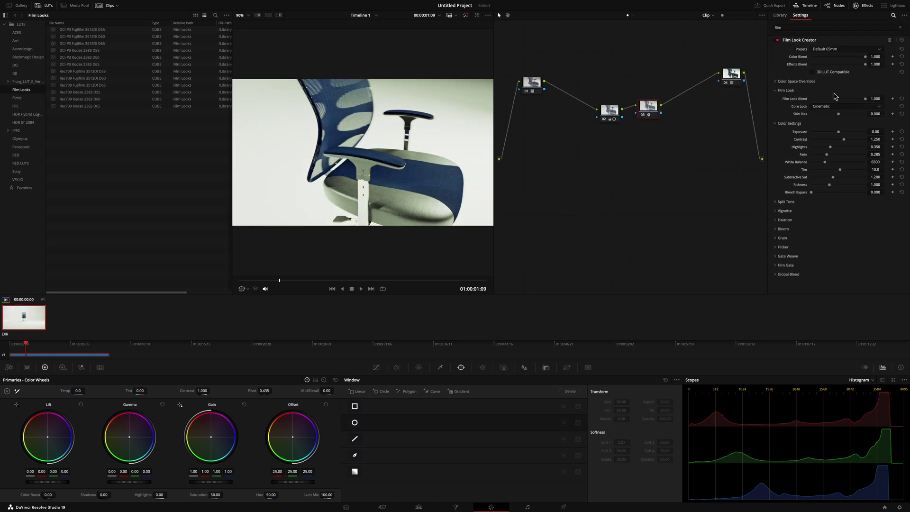
Step: Reset the look to the Clean Slate preset, add some Bleach Bypass, and enable the vignette
click(831, 50)
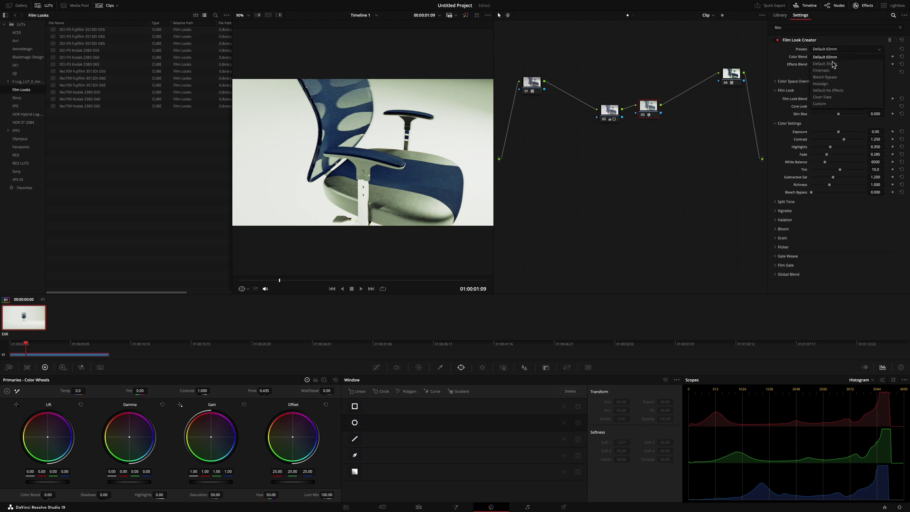
click(829, 99)
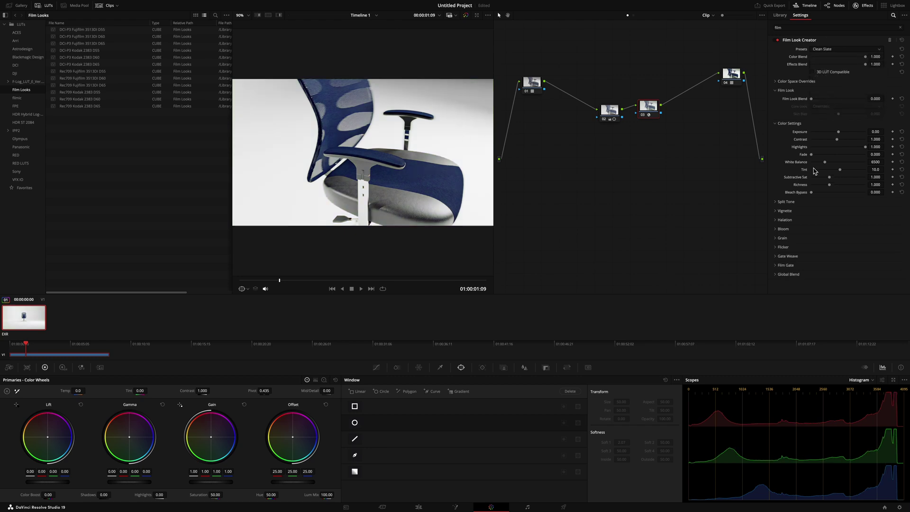
drag(812, 193, 825, 195)
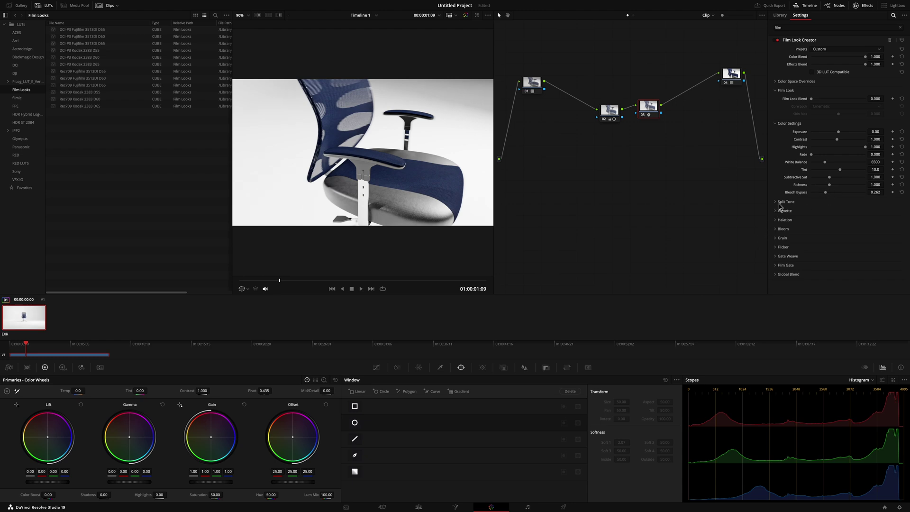
click(784, 211)
click(813, 220)
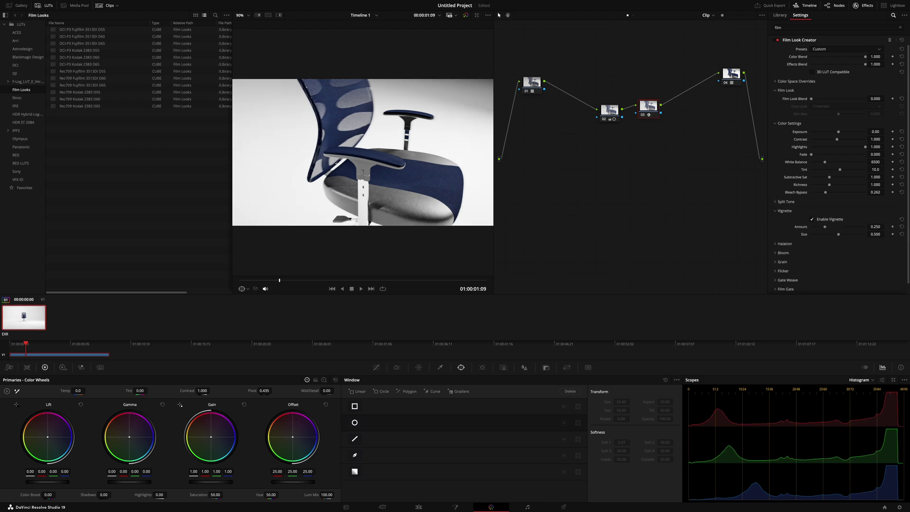
Step: Enable film grain, set Image Defocus to 1.0 and reduce grain Amount to 0.201
click(777, 262)
scroll(829, 274, down, 1)
click(816, 262)
scroll(854, 275, down, 3)
drag(861, 275, 866, 275)
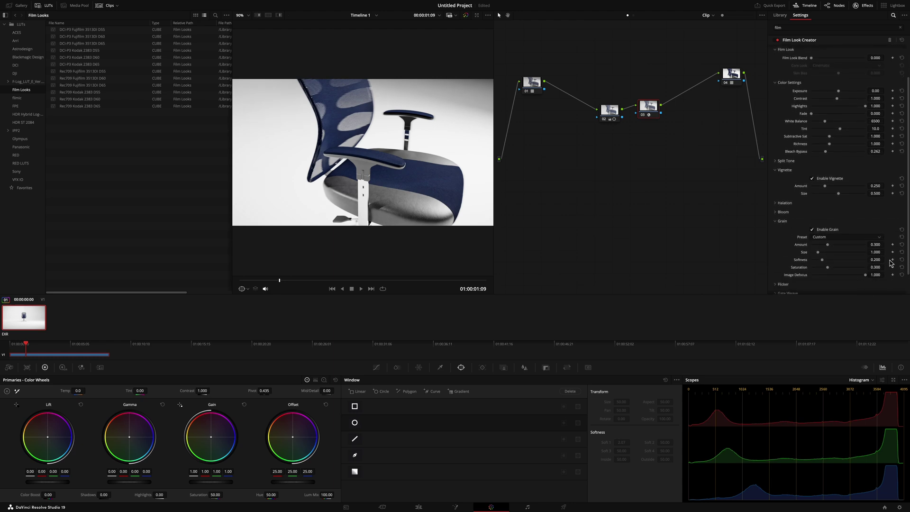
drag(835, 248, 822, 245)
Step: Toggle node 03 off and on to compare, leaving the film look enabled
click(642, 116)
click(642, 117)
click(642, 116)
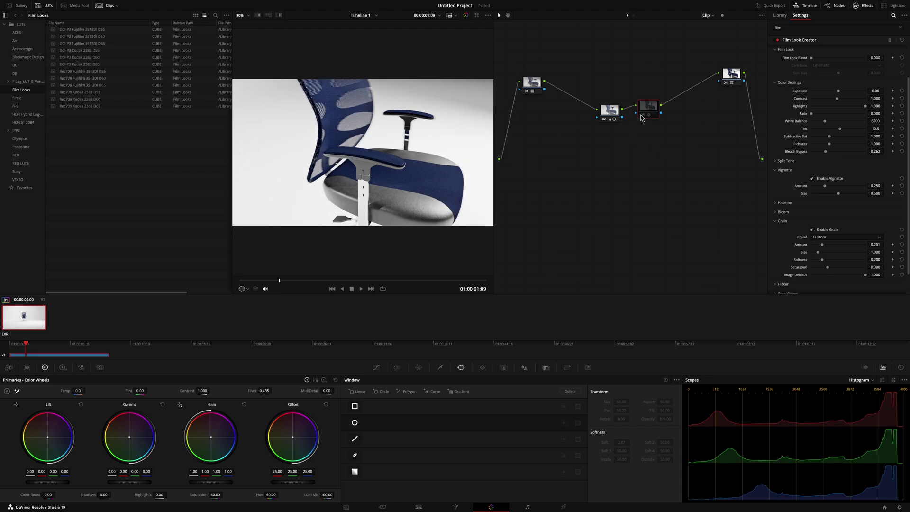
click(645, 115)
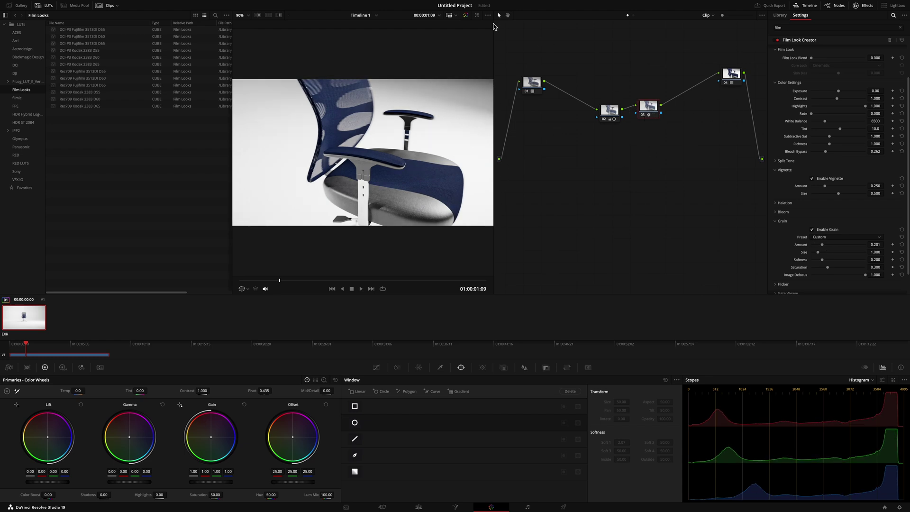
Step: On node 02, lower Gamma to -0.04 and set Shadows to 54, reviewing with playback
key(space)
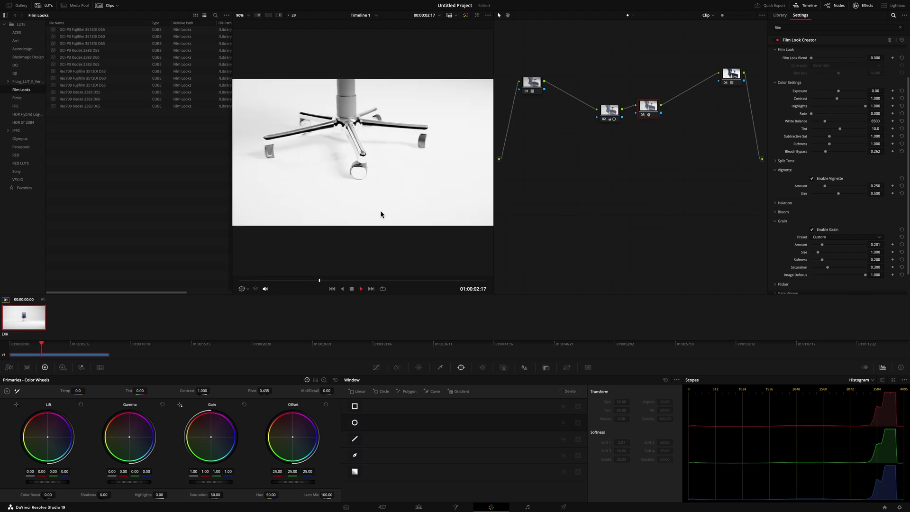
drag(611, 118, 608, 109)
drag(132, 482, 71, 485)
key(space)
key(space)
drag(113, 501, 135, 496)
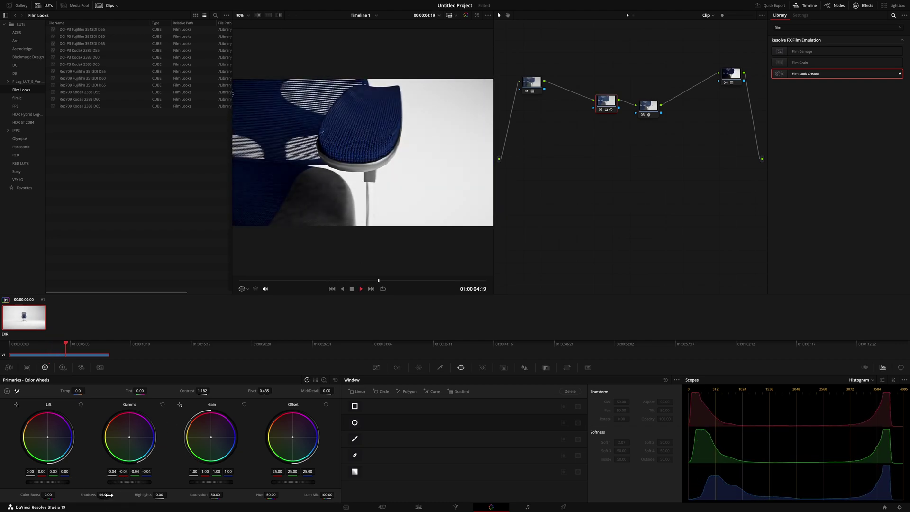
key(space)
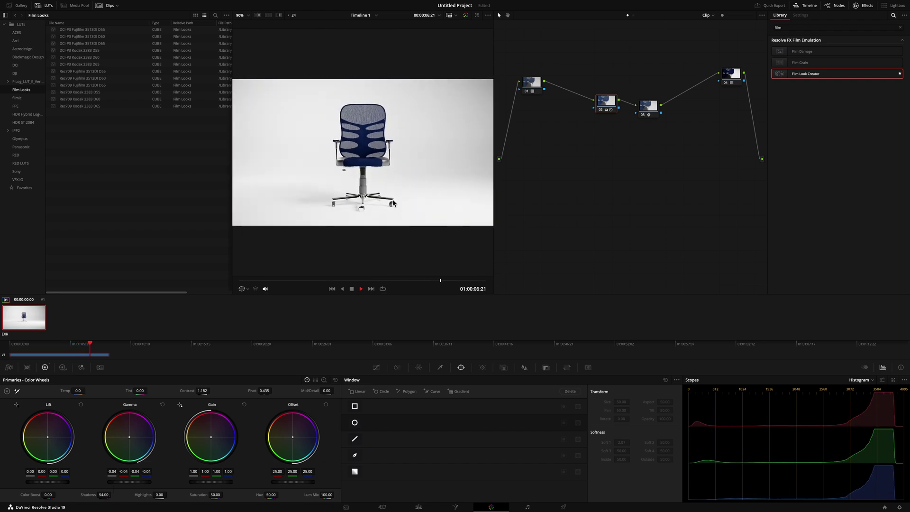
drag(399, 281, 372, 289)
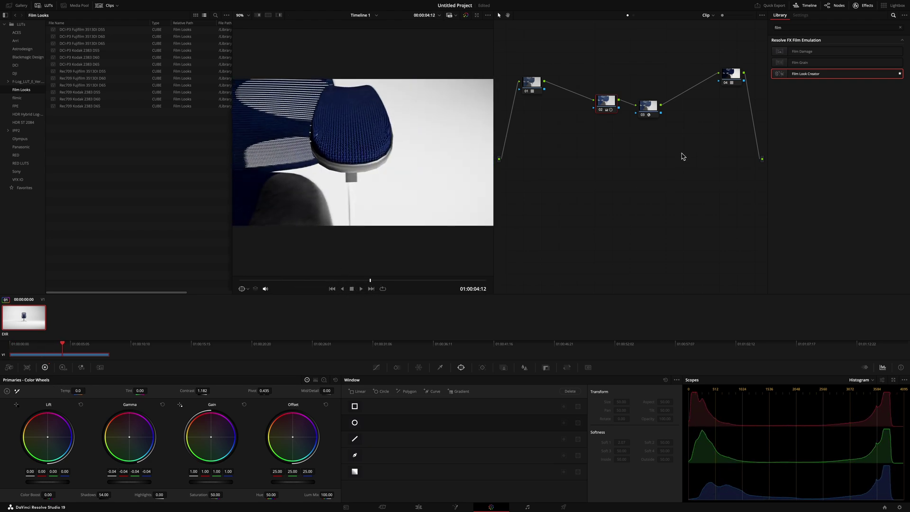
drag(537, 85, 532, 65)
Step: Move node 04 higher and apply the LUT filmic > Filmic Resolve - Very Low Contrast
right_click(532, 65)
mouse_move(547, 131)
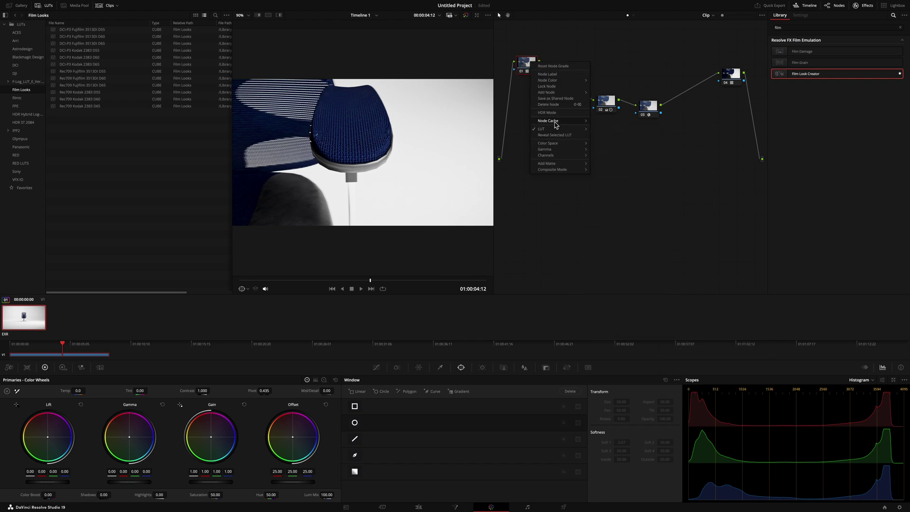
mouse_move(633, 332)
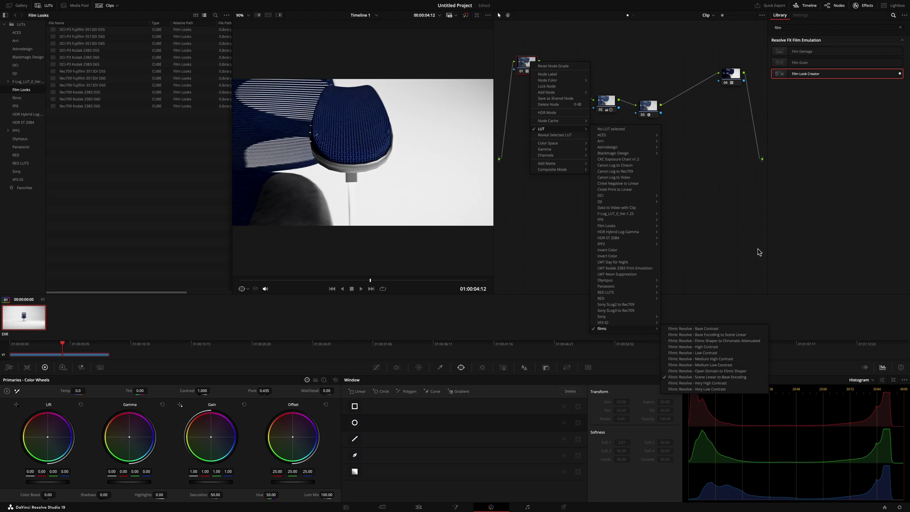
click(735, 75)
drag(735, 75, 735, 52)
right_click(736, 53)
mouse_move(758, 123)
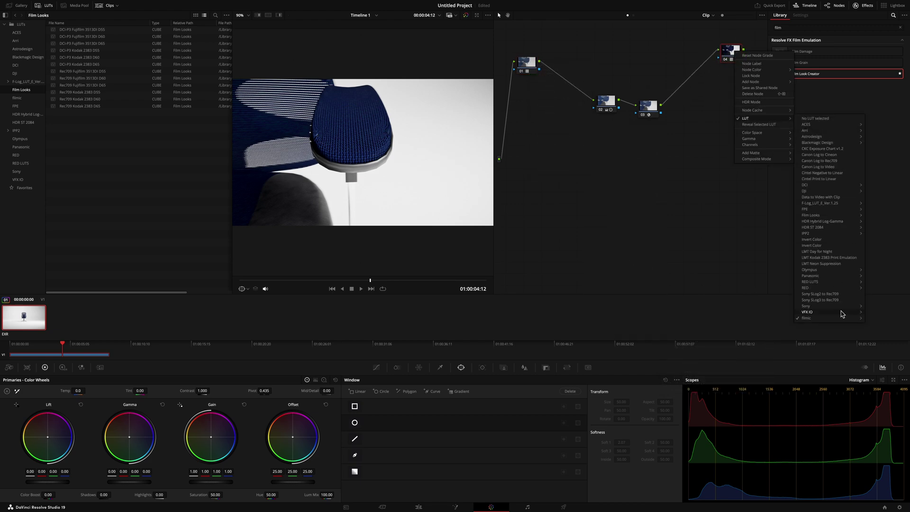
mouse_move(839, 320)
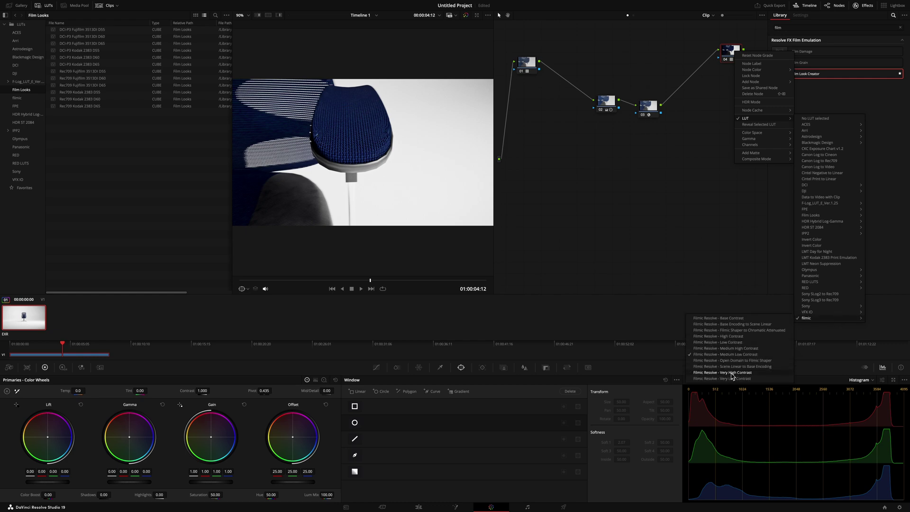
click(714, 379)
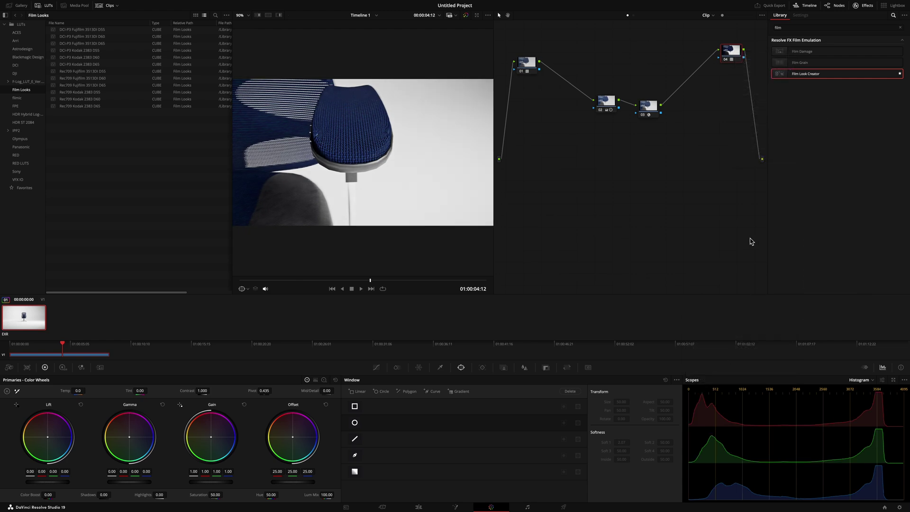
Step: Move nodes 02 and 03 together lower-left while scrubbing back to the chair frames
click(367, 282)
drag(367, 281, 333, 281)
drag(670, 151, 601, 114)
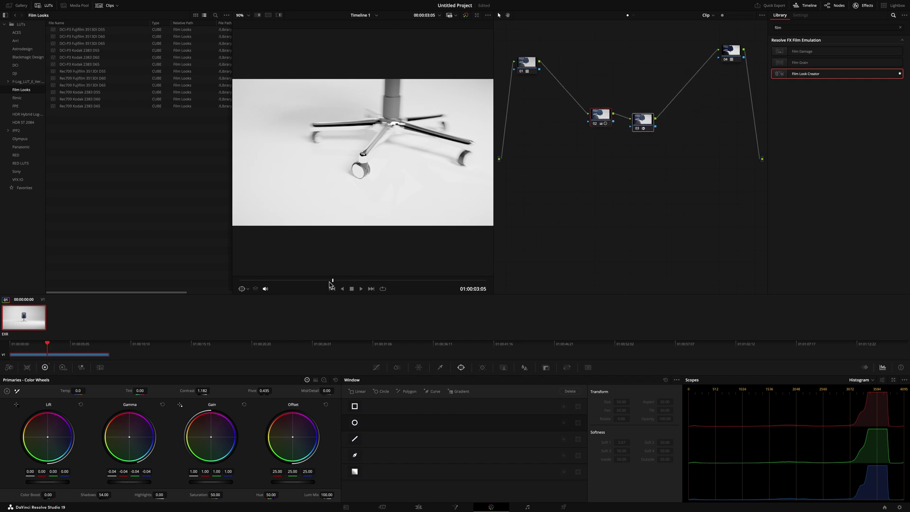
drag(331, 285, 291, 283)
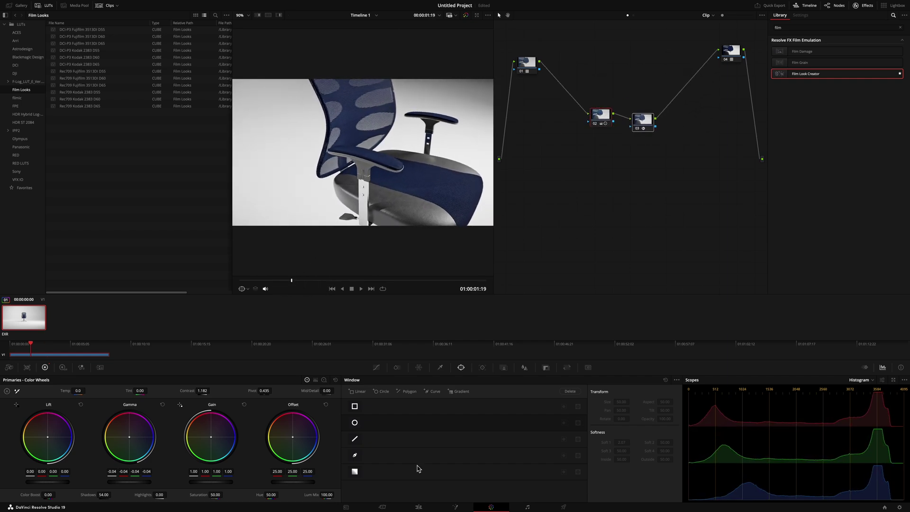
Step: On the Edit page, play from the start and set the out point at 01:00:08:08
click(423, 506)
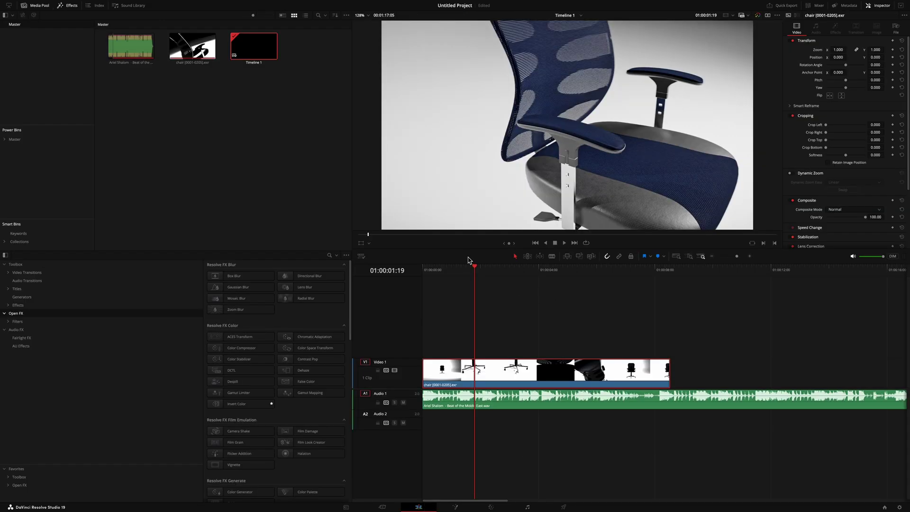
drag(476, 275, 426, 286)
key(space)
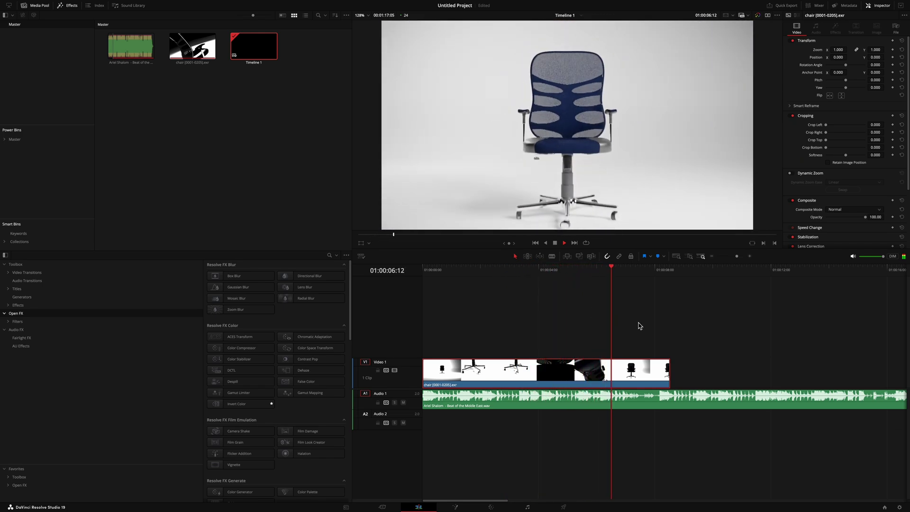
key(space)
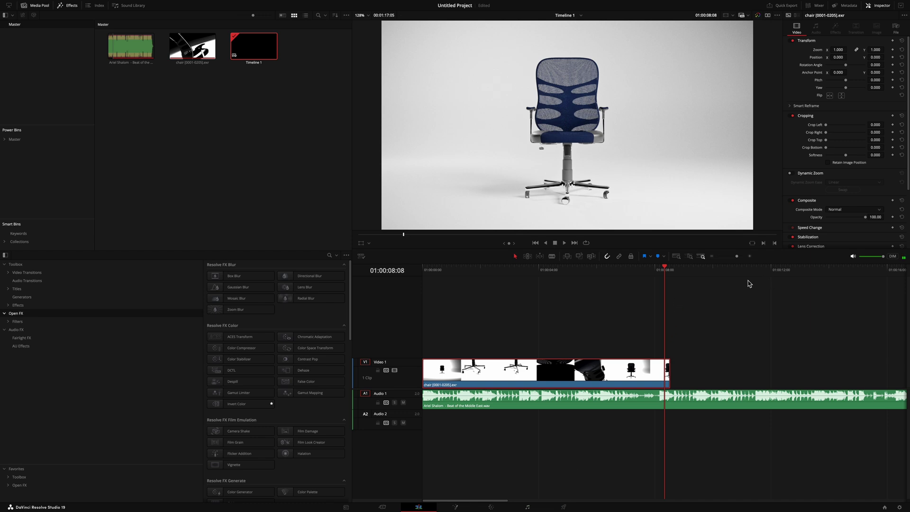
key(o)
Step: Split the music at the playhead, delete its tail, and trim the chair clip's end to match
click(681, 407)
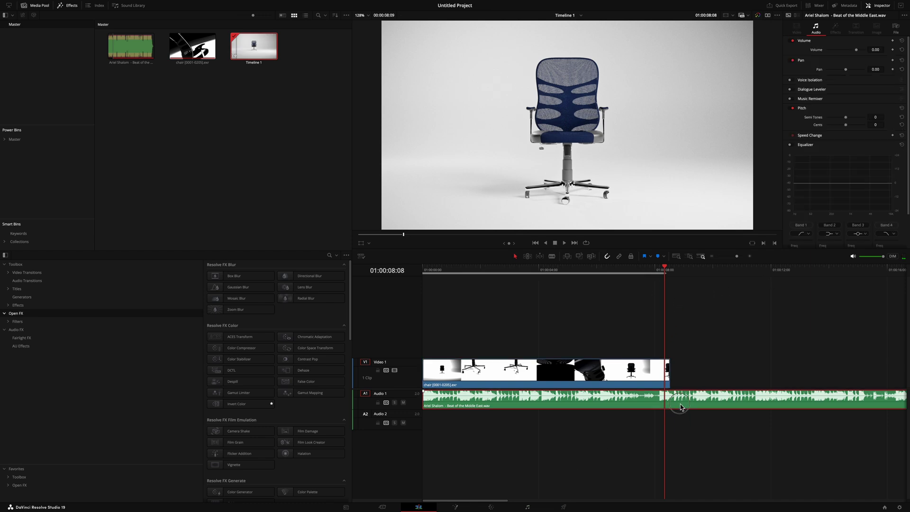
key(ctrl+b)
click(681, 407)
key(Delete)
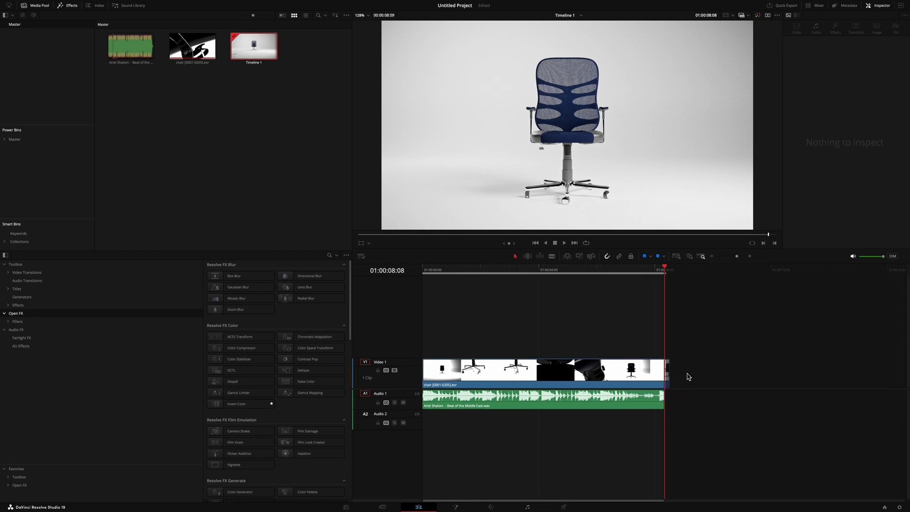
drag(668, 378, 650, 374)
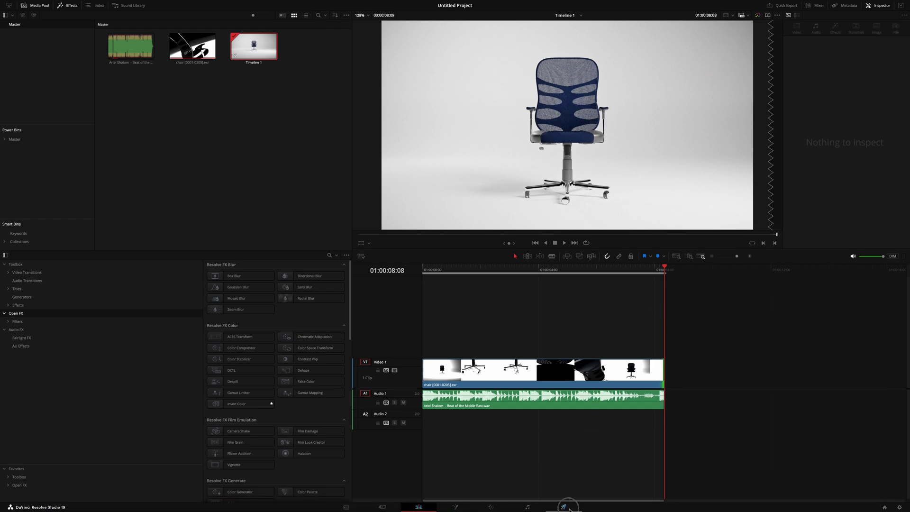
Step: On the Deliver page, set the Custom Export format to MP4 (H.264, 1920 x 1080)
click(564, 507)
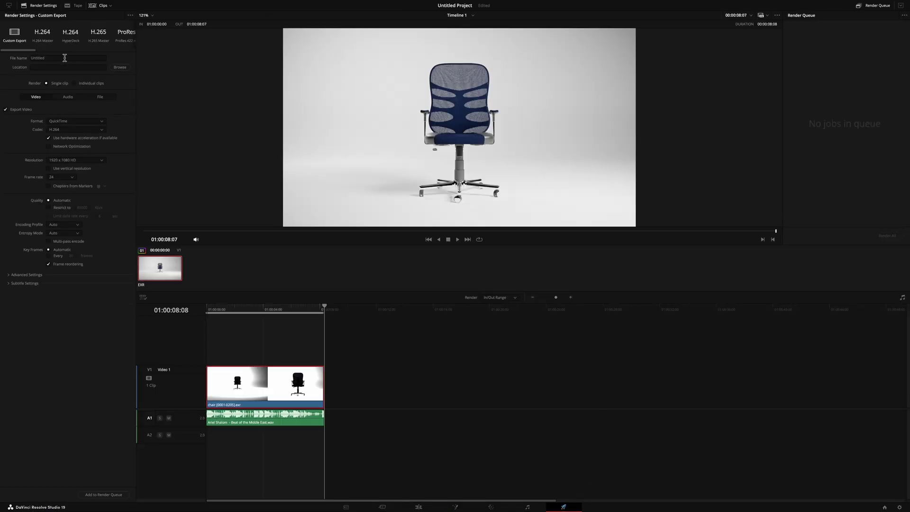
click(100, 121)
click(84, 158)
scroll(69, 34, down, 4)
scroll(70, 33, down, 5)
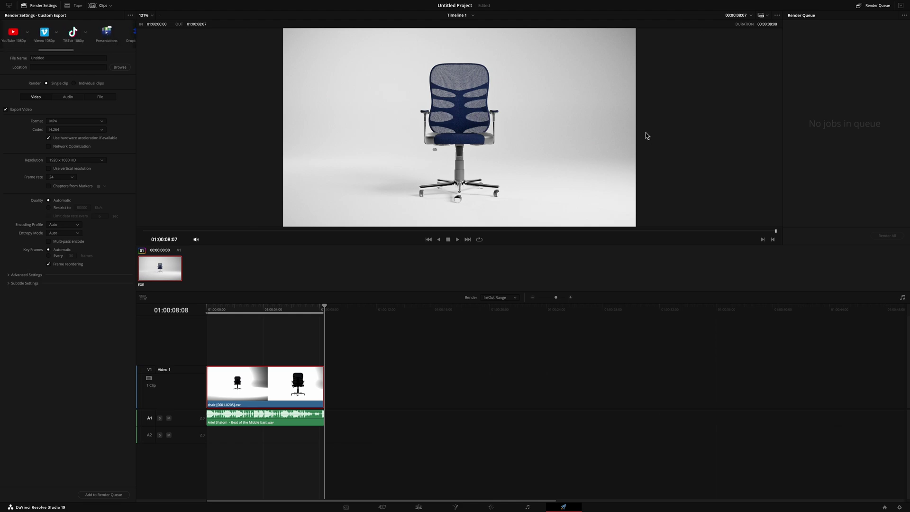